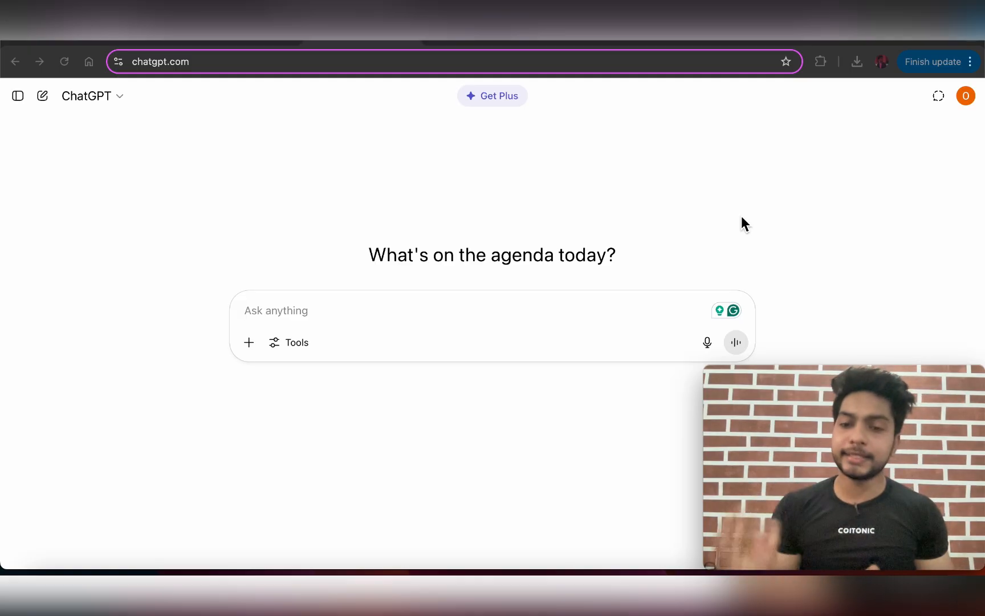
- Switch to the photographed cafe menu in "menu image.jpeg", look over its items and prices, and close it
key("super+Tab")
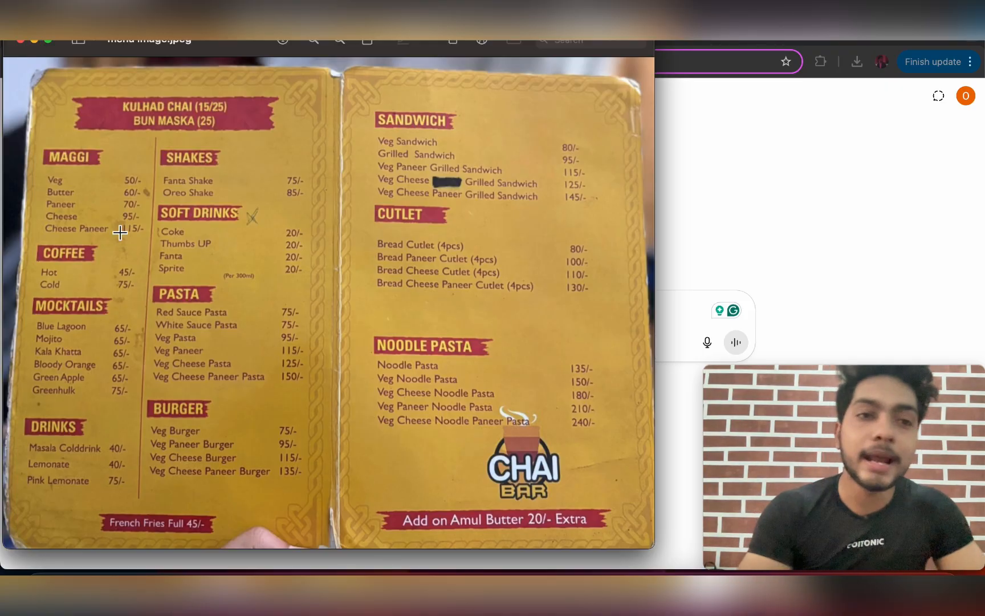
left_click(23, 41)
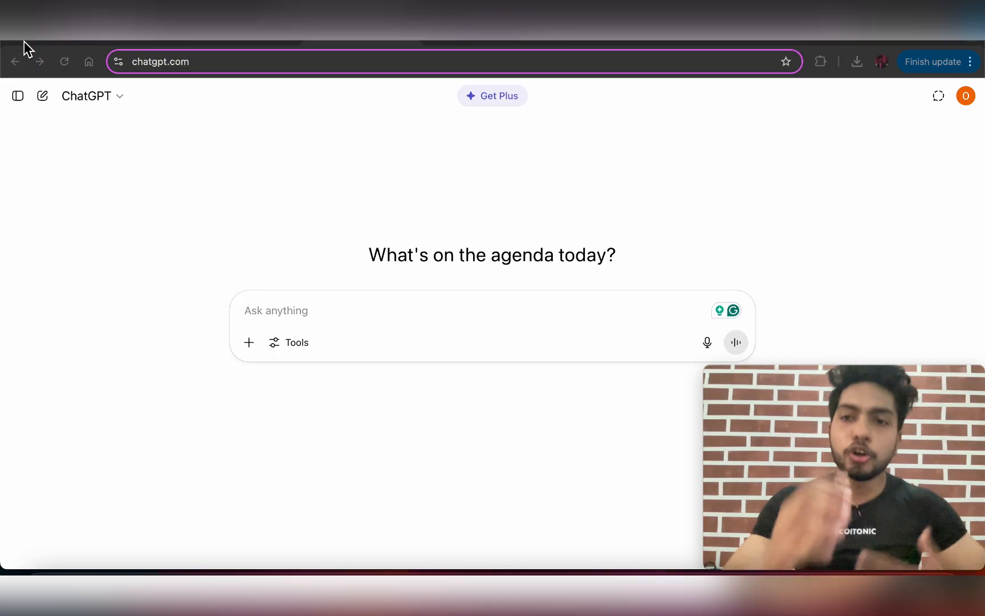
- Search Google for "chatgpt" in a new browser tab
left_click(920, 41)
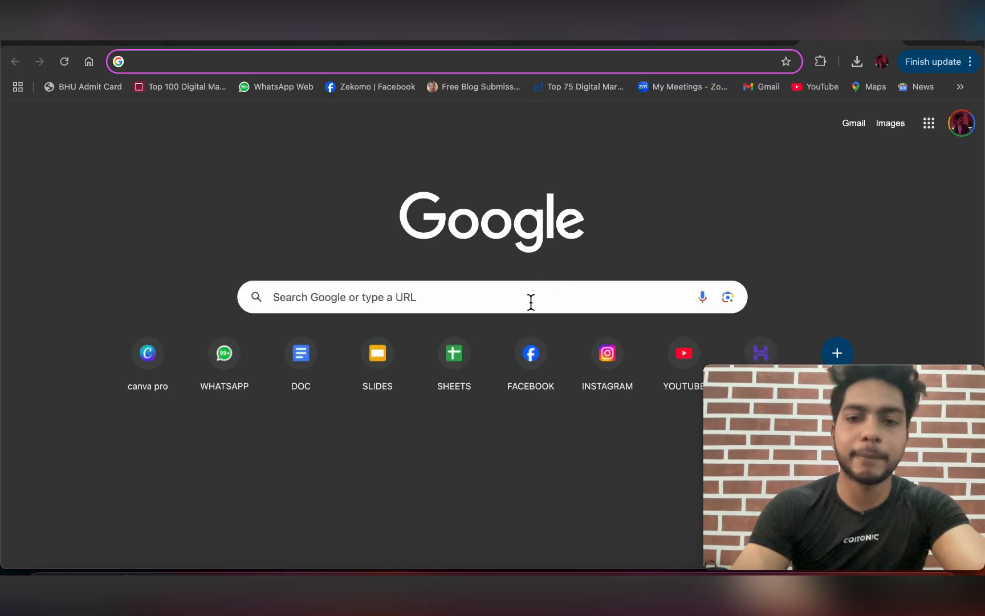
left_click(531, 297)
type("v")
key("BackSpace")
type("chat")
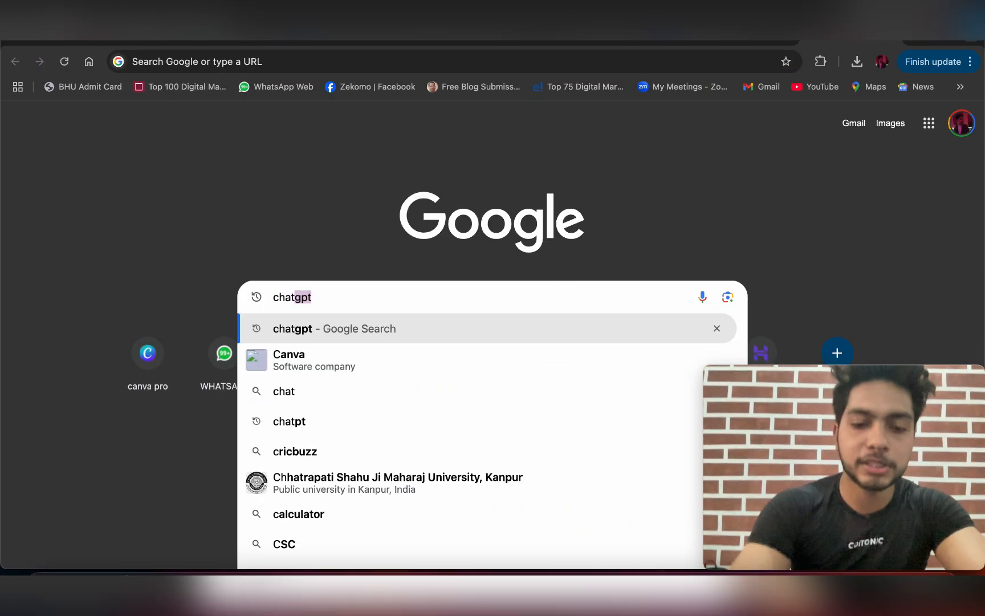
type("gpt")
key("Return")
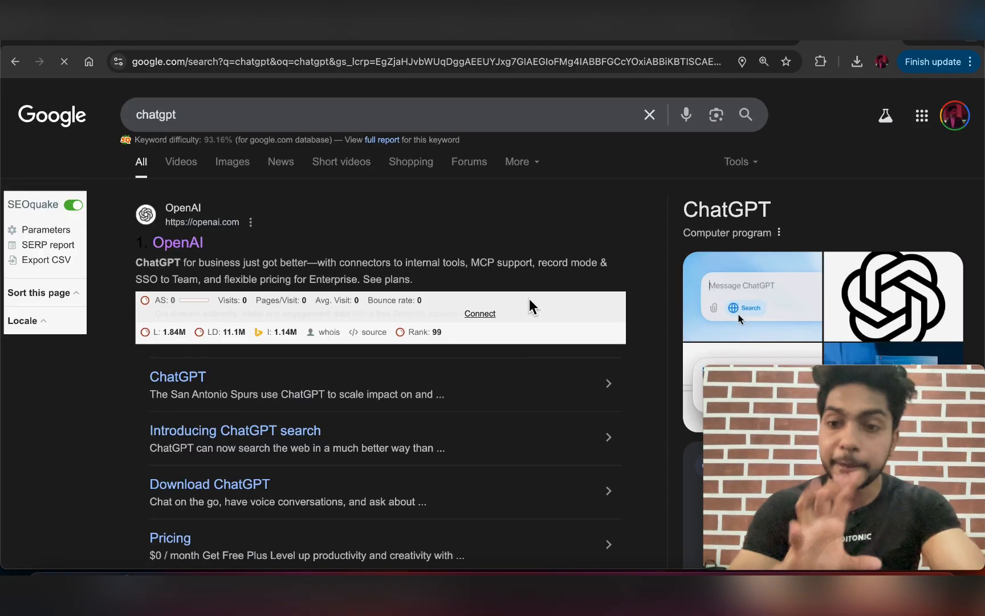
- Go to the OpenAI website from the search results and choose ChatGPT as the product to log in to
left_click(183, 249)
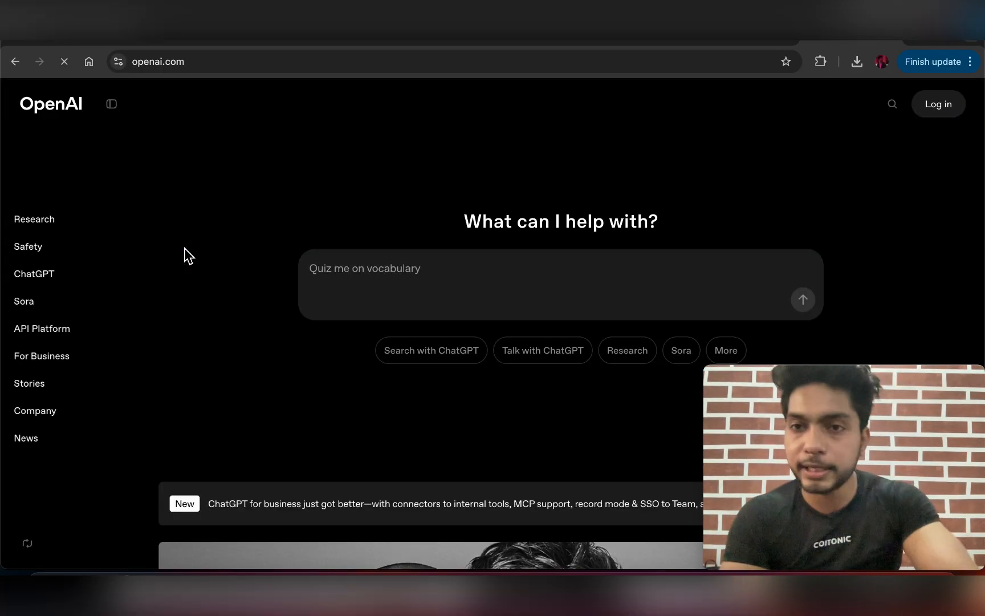
left_click(953, 108)
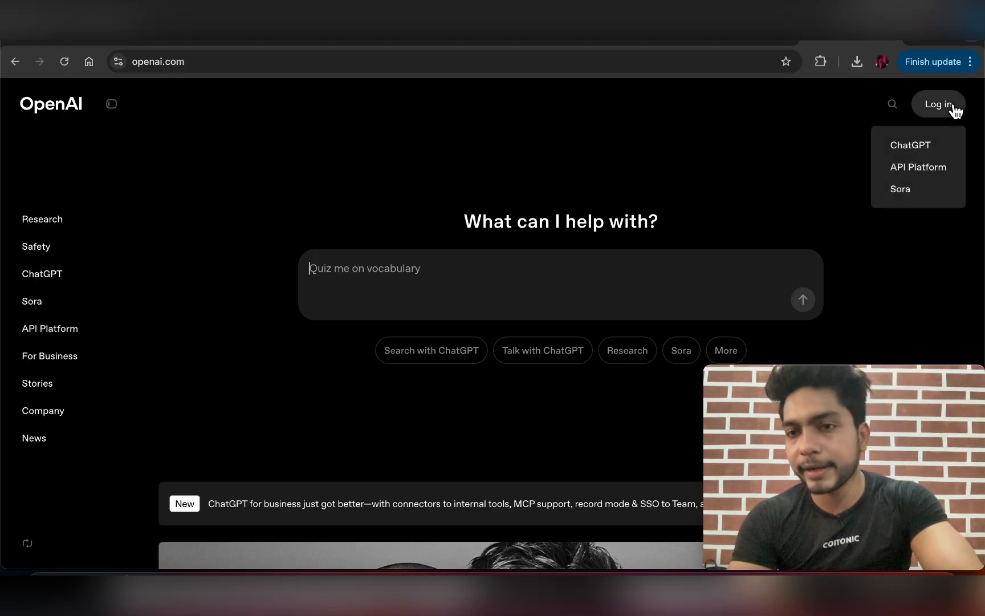
left_click(915, 147)
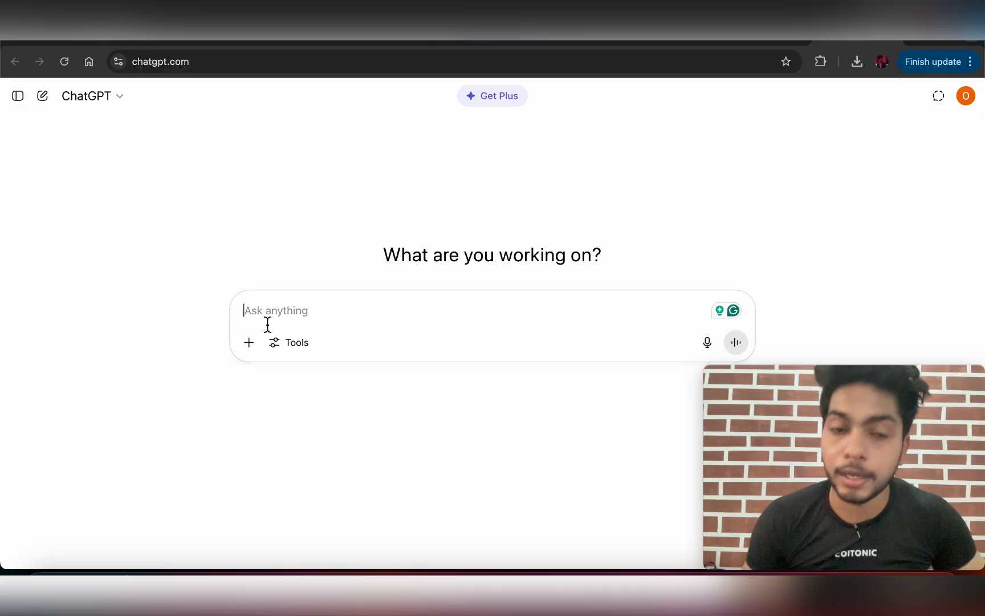
- Attach the photo "menu image.jpeg" from the Downloads folder to the new chat message
left_click(251, 345)
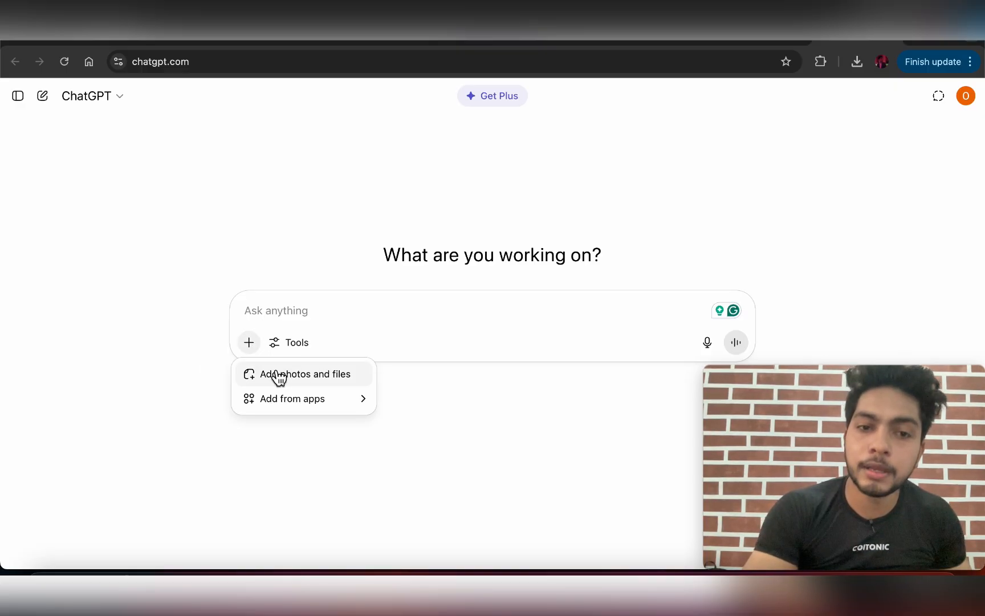
left_click(306, 377)
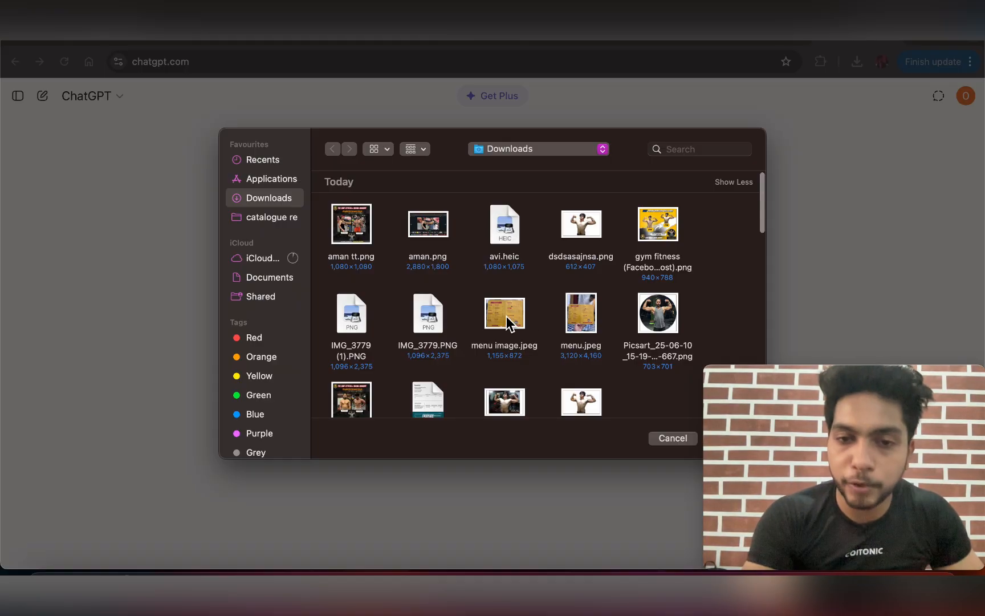
double_click(506, 316)
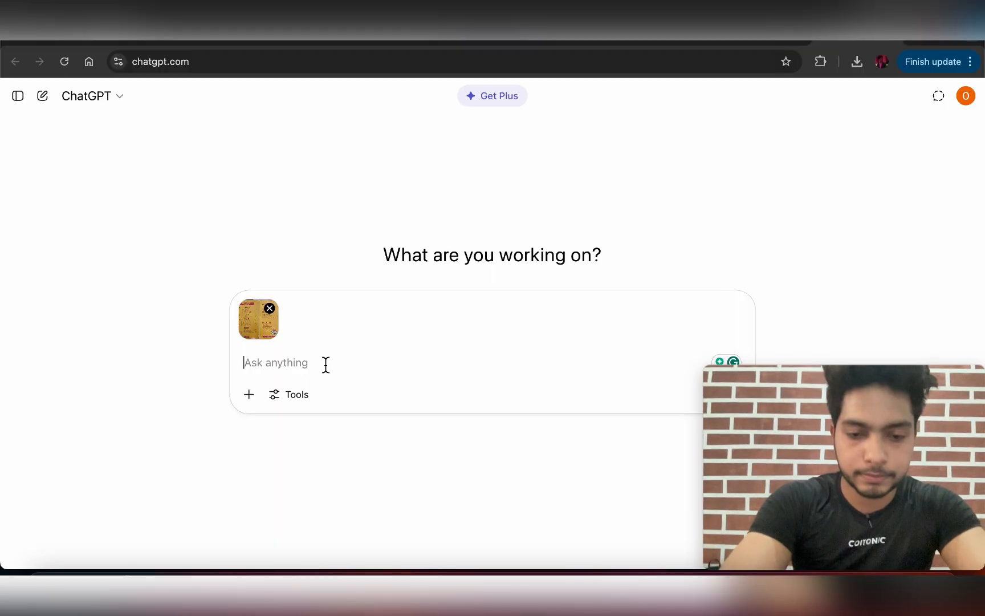
- Begin the prompt with "i have given you a image of my cafe menu , please analyze the menu ,"
type("i have given ")
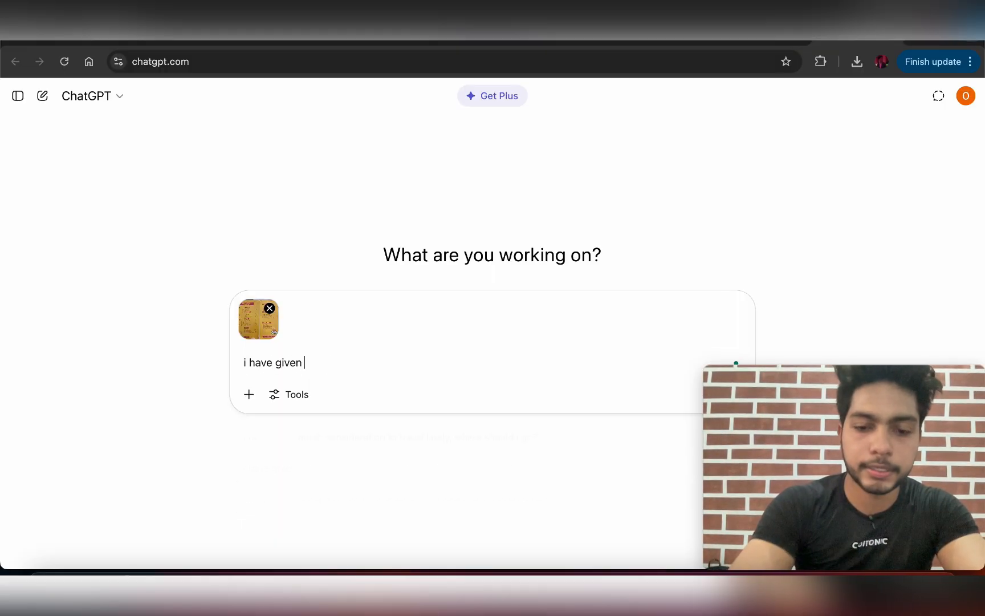
type("you a image ")
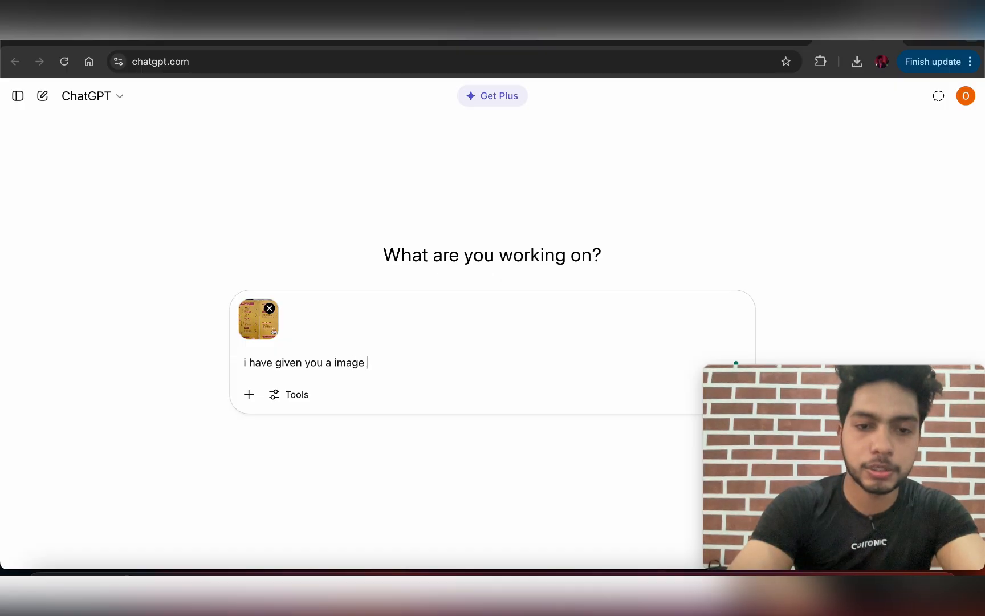
type("of my cas")
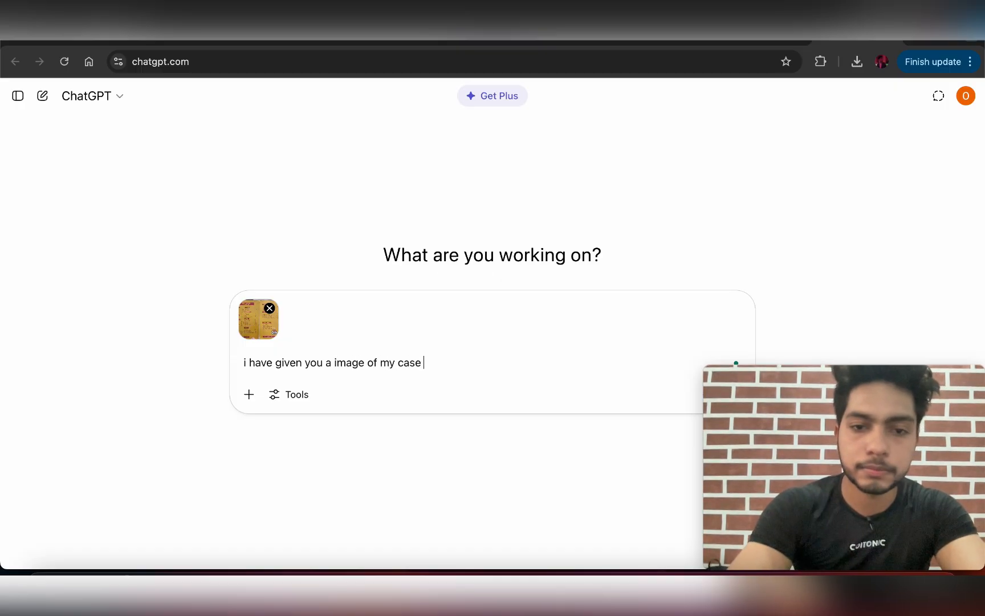
key("BackSpace")
type("fe menu ")
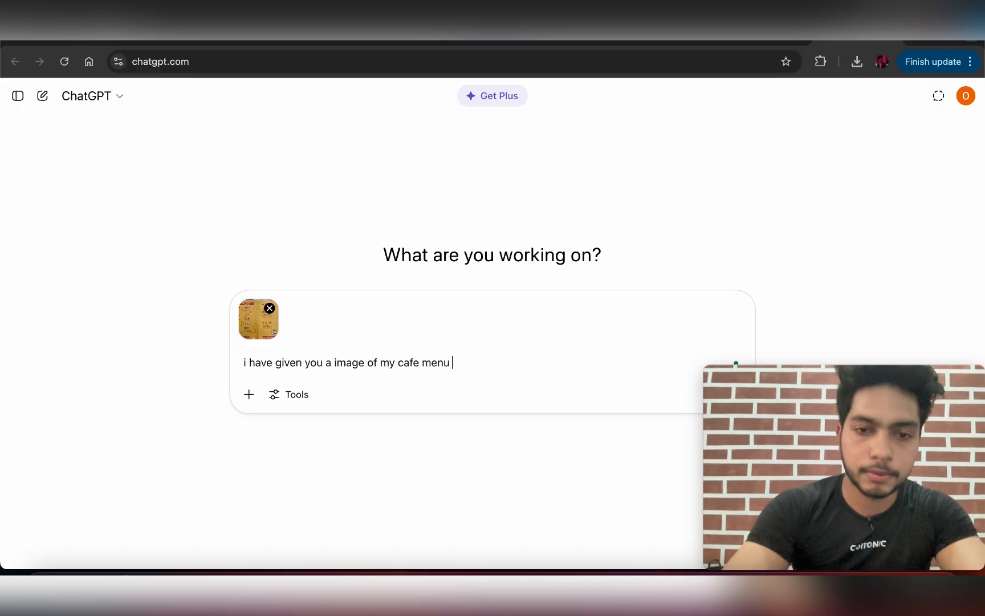
type(", pleassean")
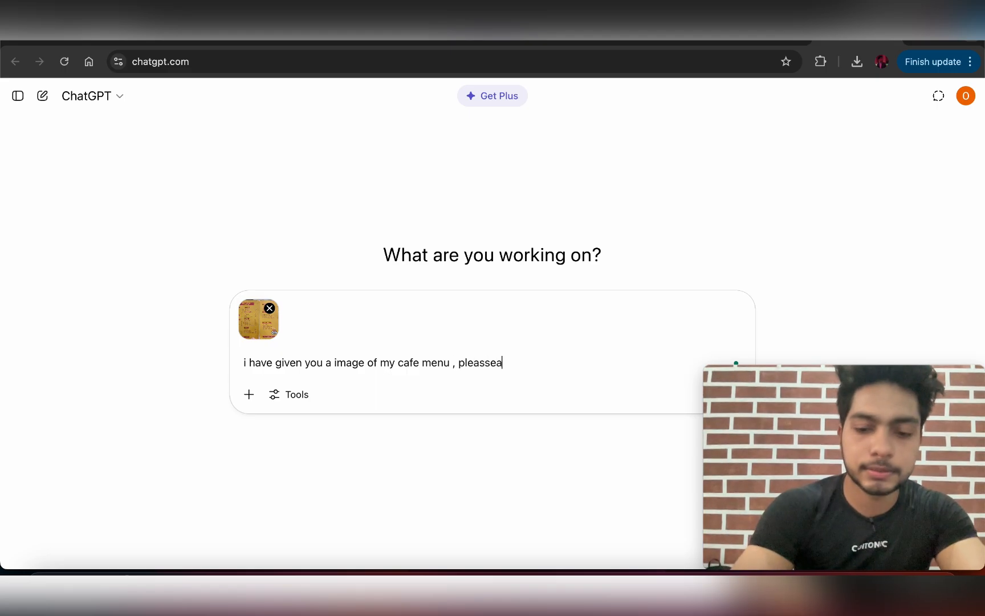
key("BackSpace")
key("BackSpace")
key("BackSpace")
key("BackSpace")
type("e analyze ")
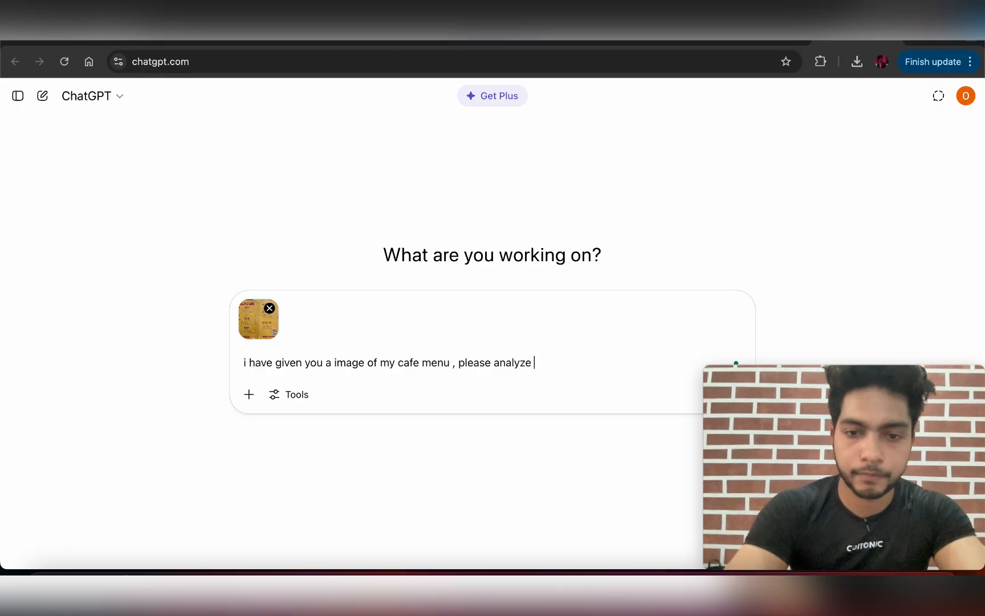
type("the menu ,")
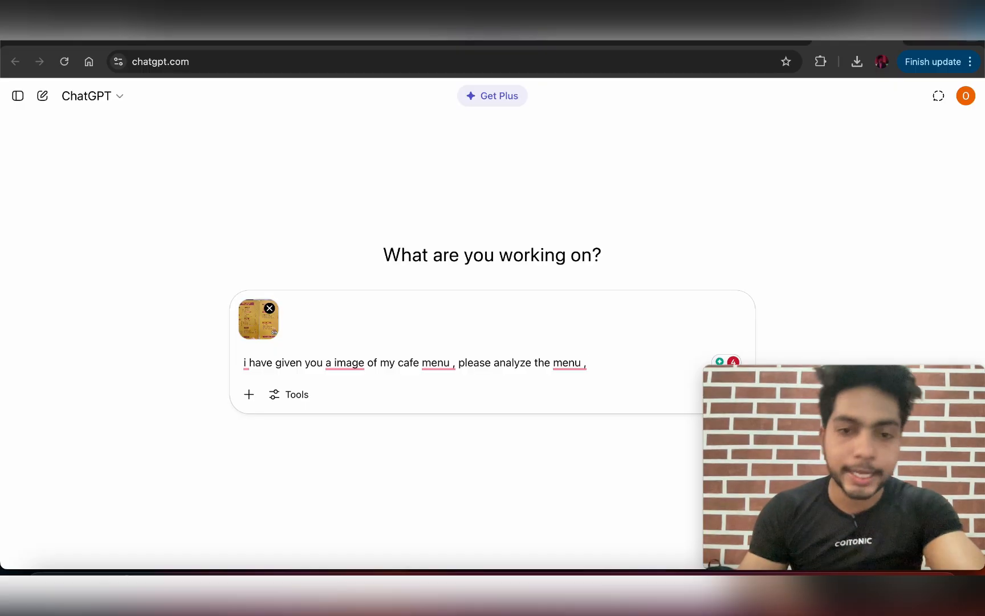
- Complete the prompt with "and write my menu in tabular format" and send it with the attached photo
type("and write")
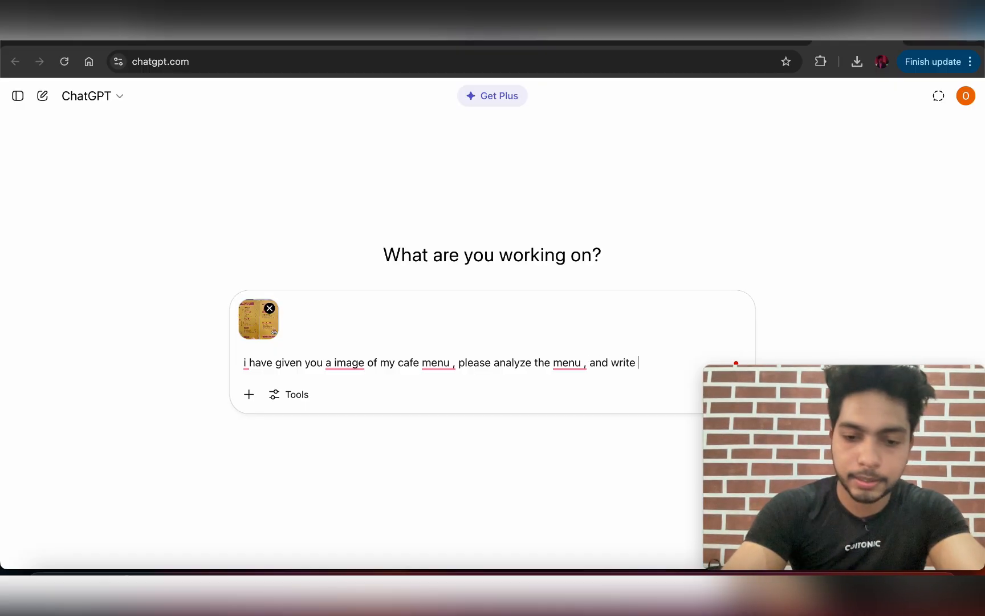
type(" my me")
key("BackSpace")
key("BackSpace")
key("BackSpace")
type("m")
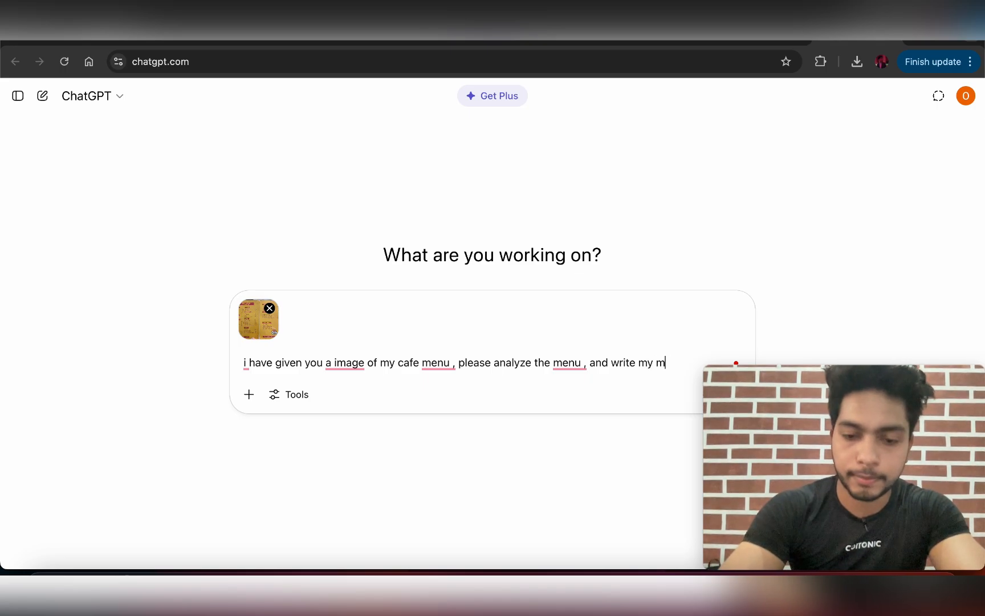
type("enu in tab")
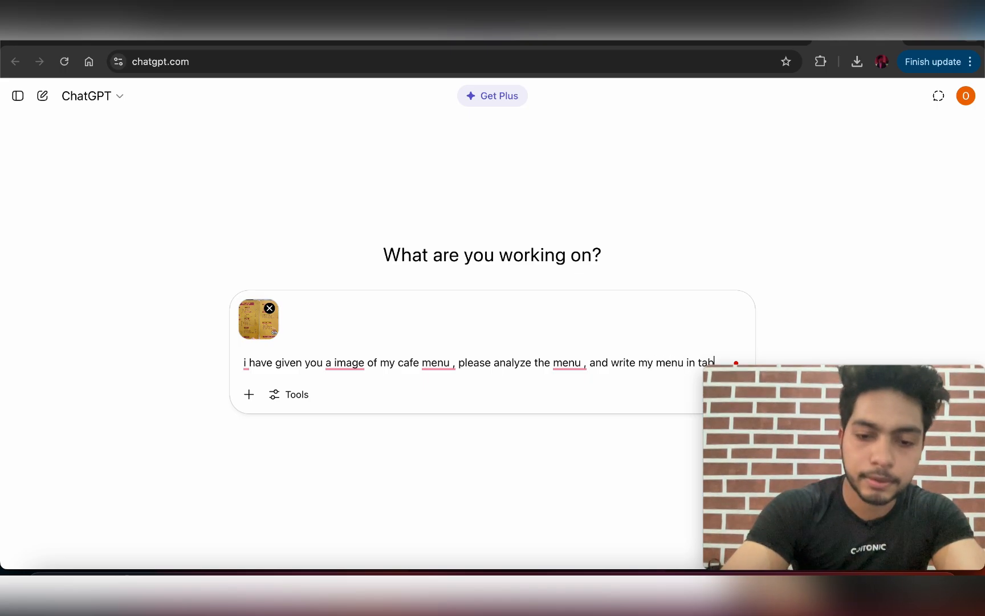
type("ular format")
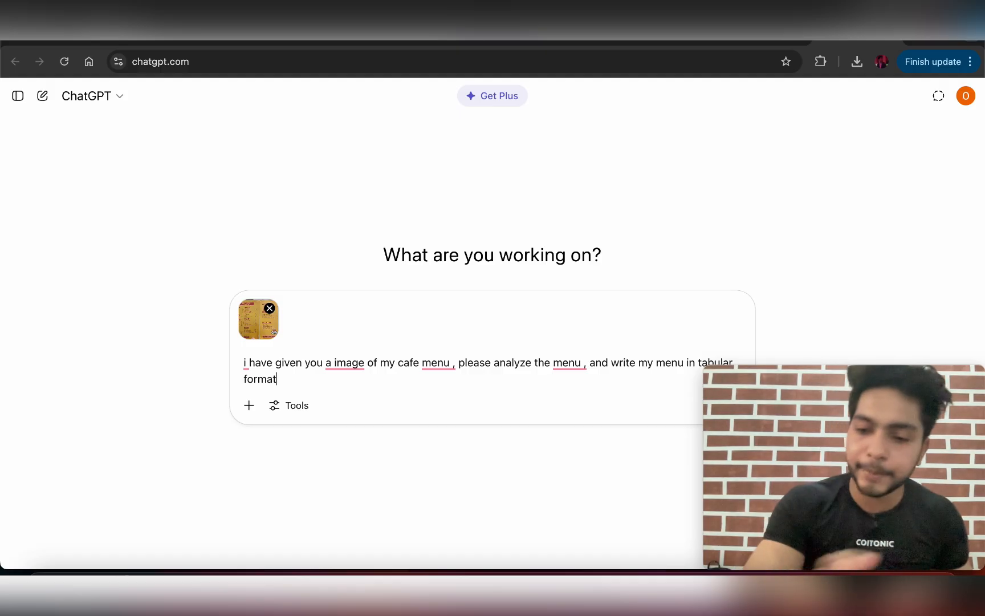
key("Return")
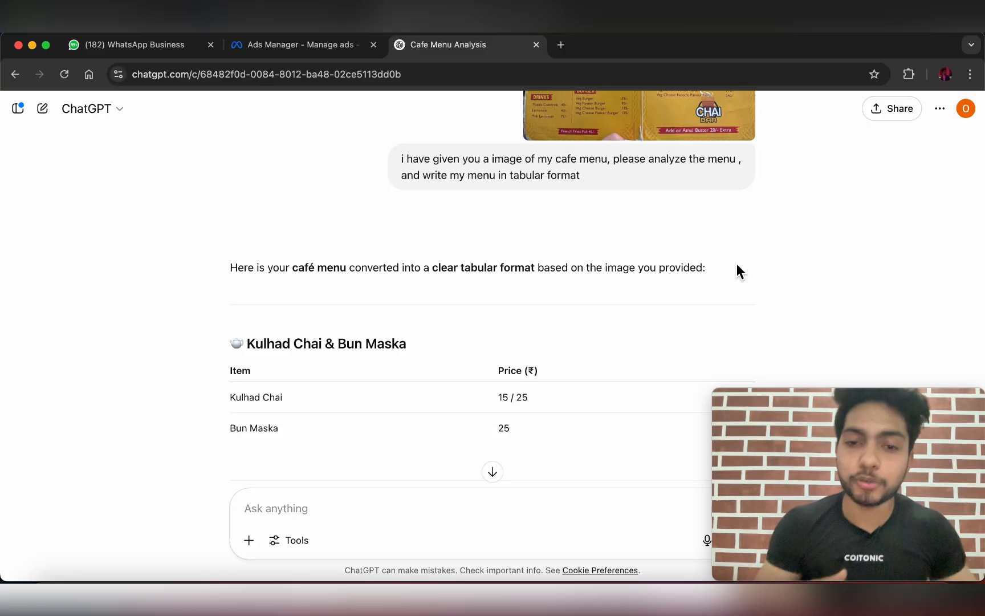
- Compare the first generated menu tables, from Kulhad Chai to Soft Drinks, with the enlarged original menu photo
scroll(736, 263, "down", 2)
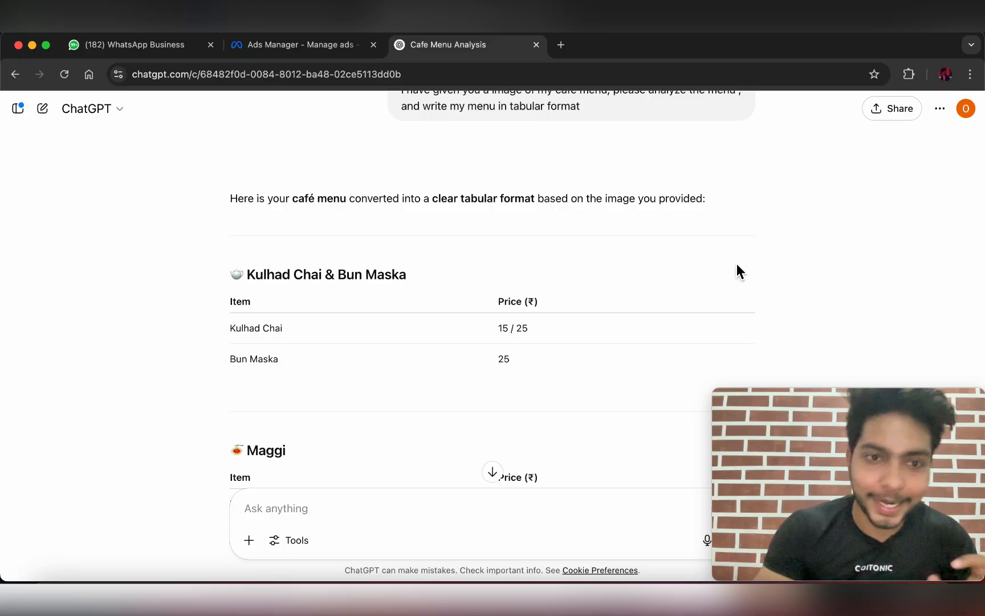
scroll(737, 272, "down", 3)
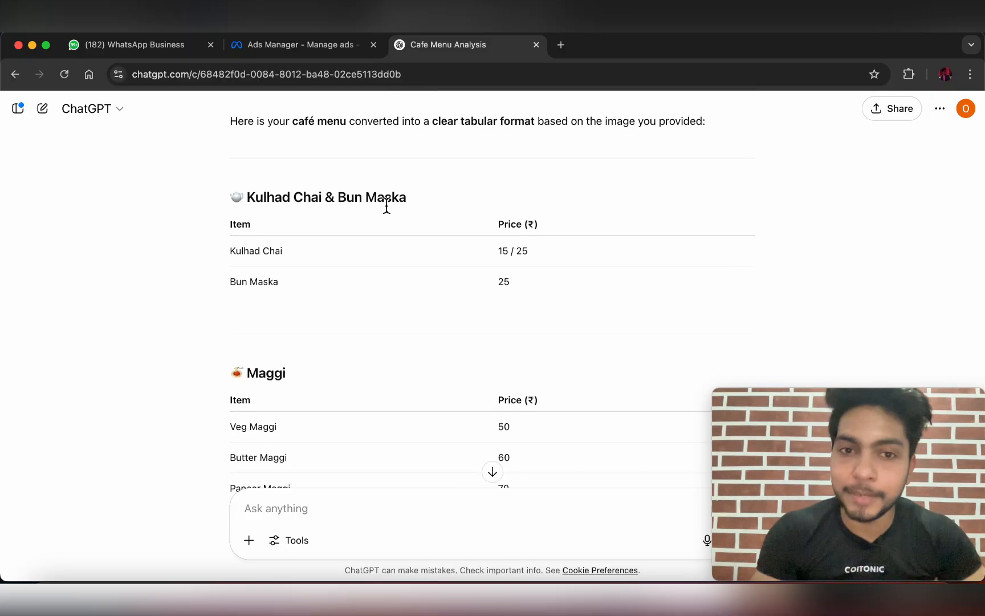
scroll(545, 230, "up", 10)
left_click(633, 253)
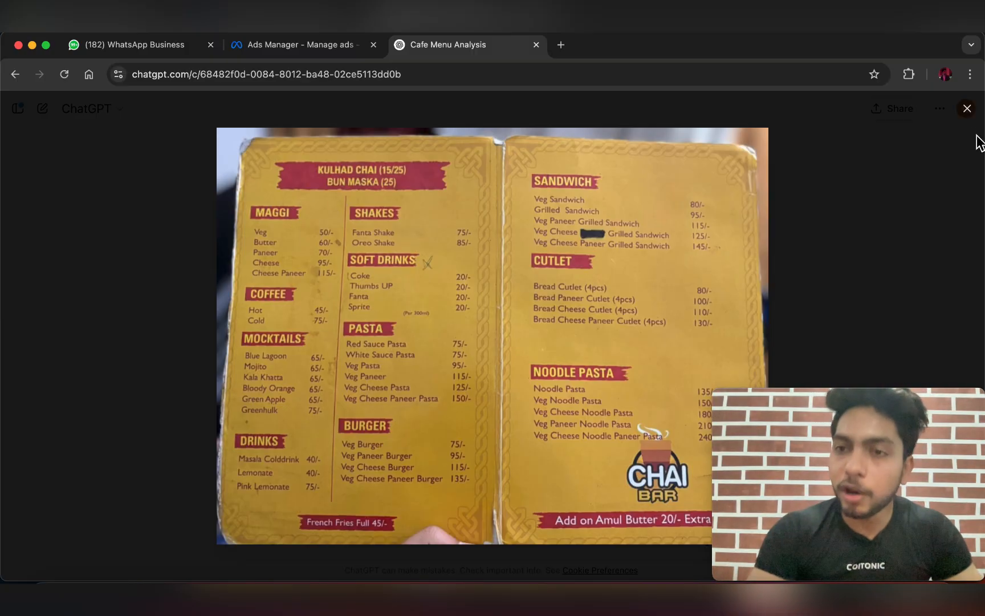
left_click(968, 110)
scroll(546, 351, "down", 15)
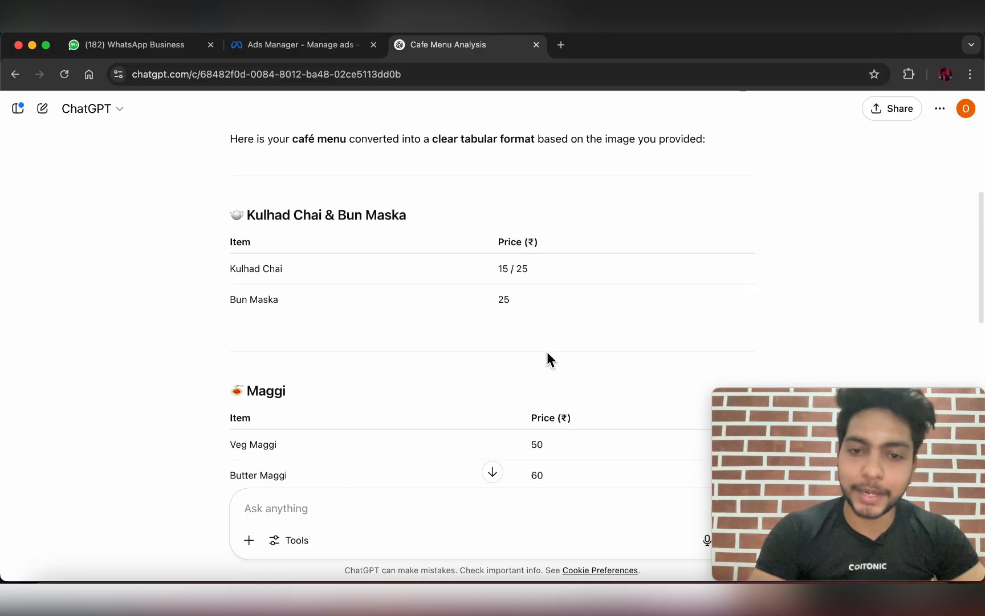
scroll(547, 352, "down", 2)
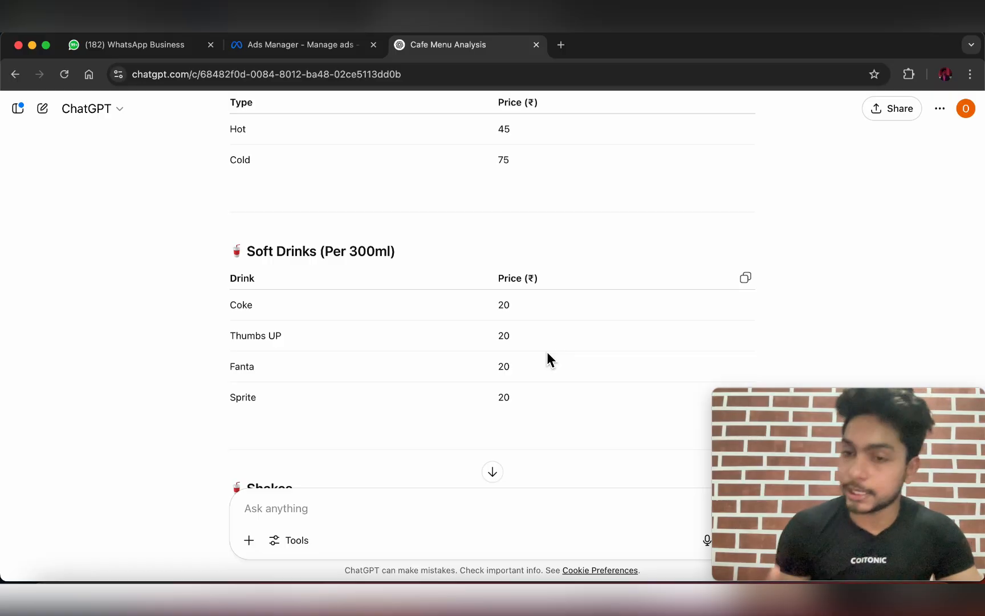
scroll(547, 352, "up", 3)
scroll(547, 353, "up", 10)
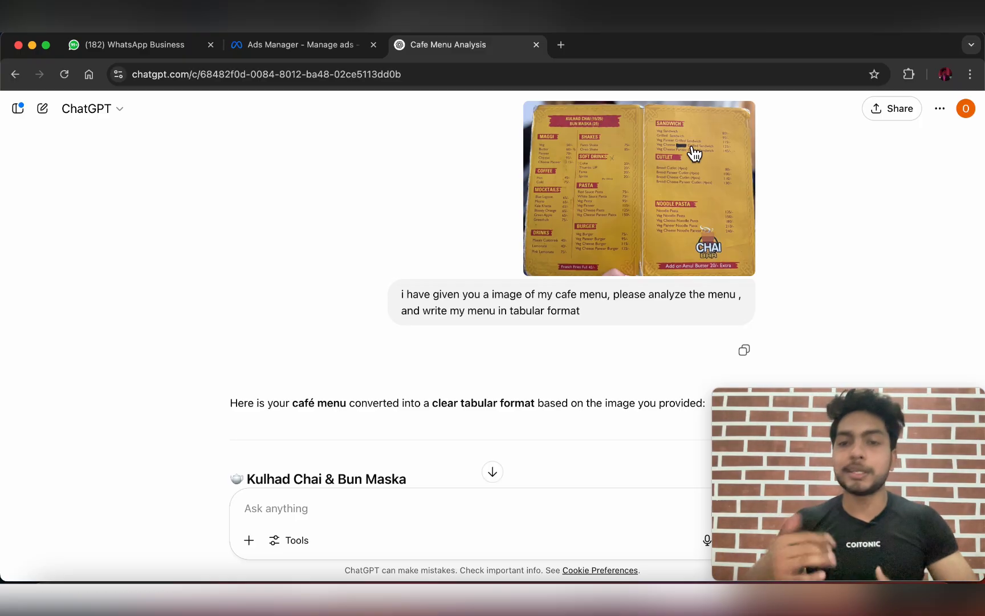
- Review the remaining generated tables, from Mocktails through Pasta, Burger and Noodle Pasta to Sides
scroll(609, 285, "down", 20)
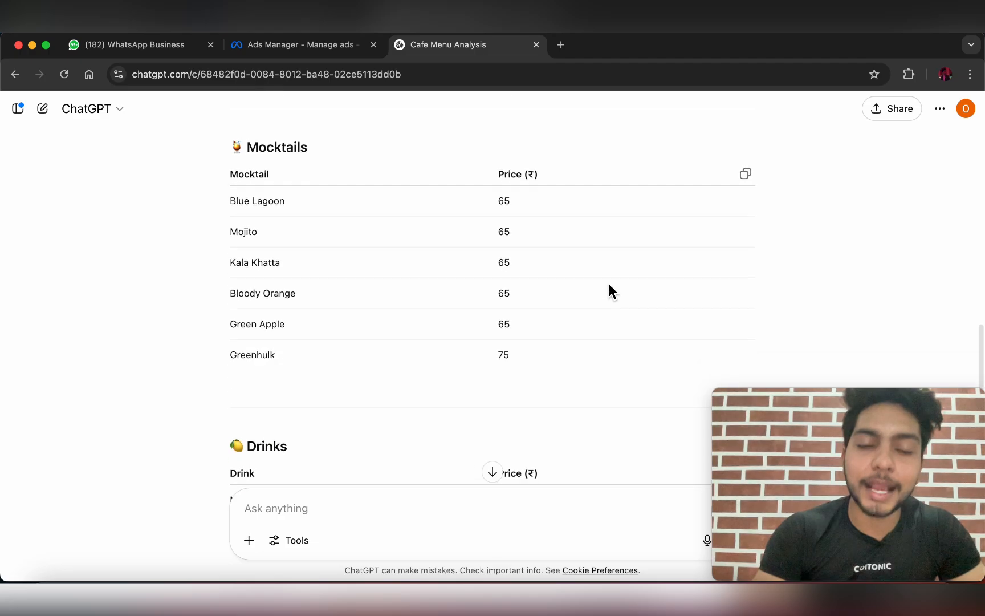
scroll(609, 285, "down", 2)
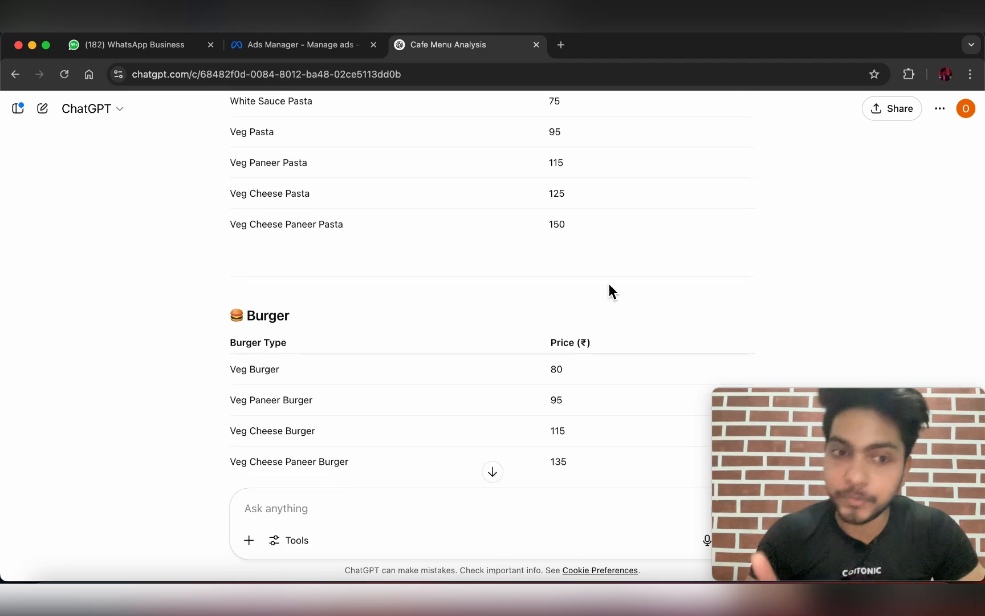
scroll(608, 285, "down", 10)
scroll(611, 291, "down", 4)
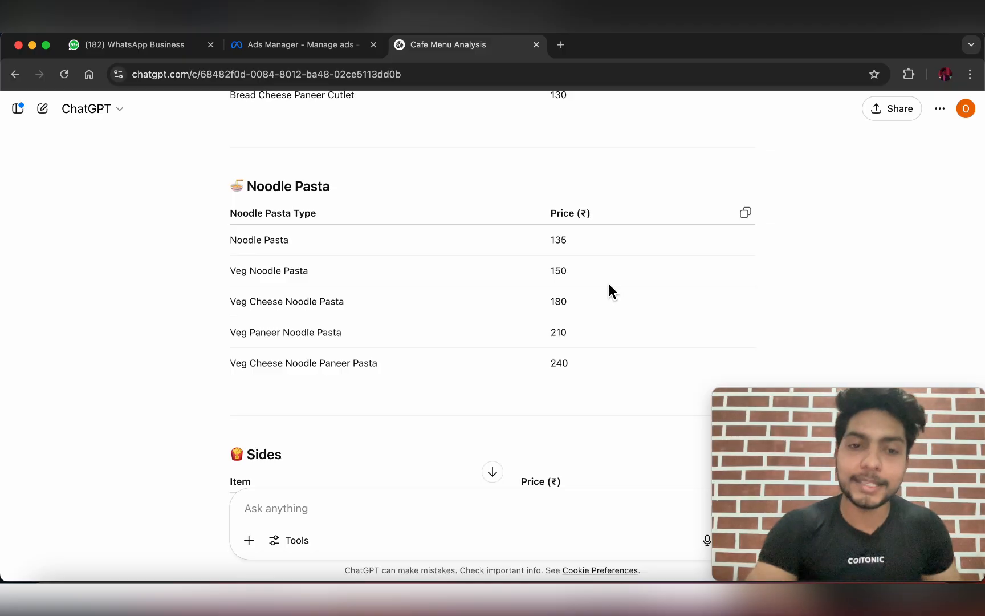
scroll(609, 285, "down", 6)
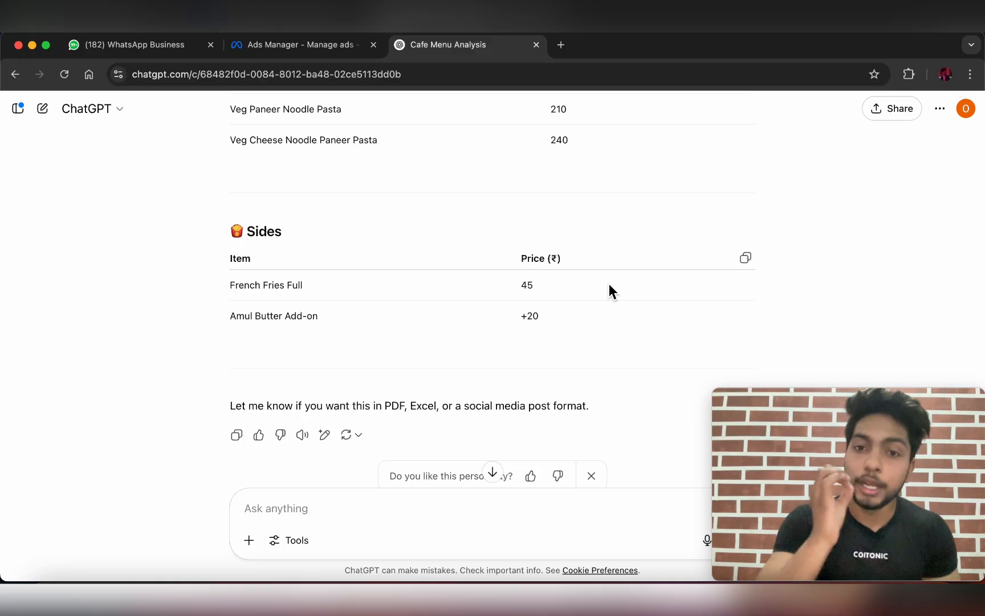
- Start a follow-up prompt with the line "zomato commision - 20-25 percent" and open a new line below it
scroll(610, 290, "down", 3)
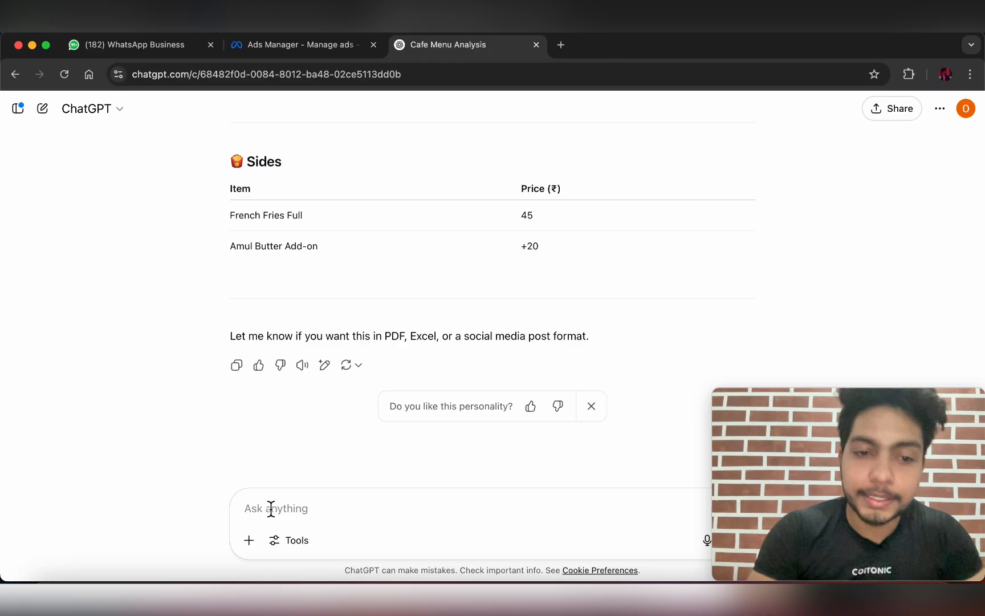
type("zoma")
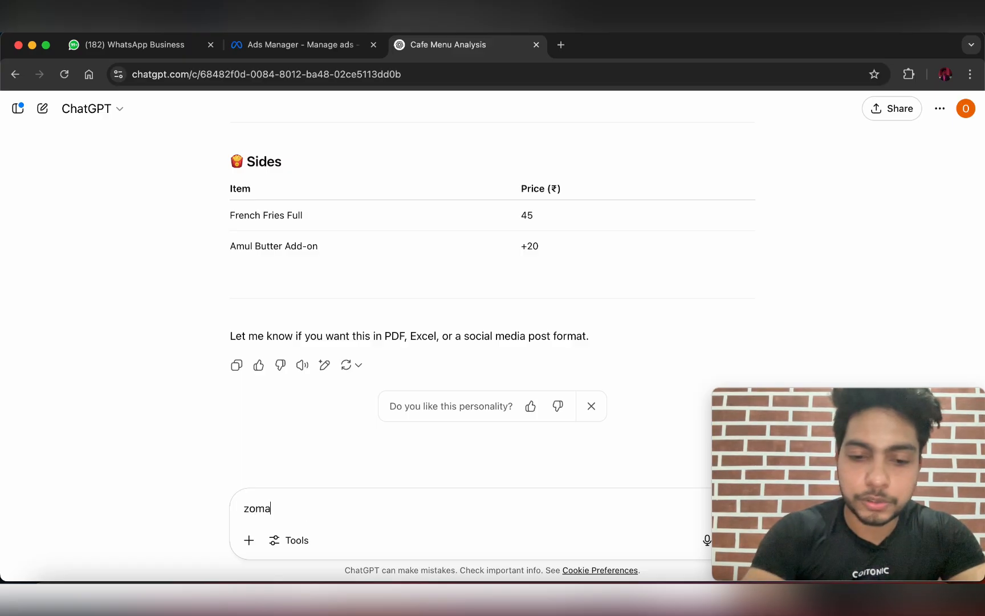
type("to com")
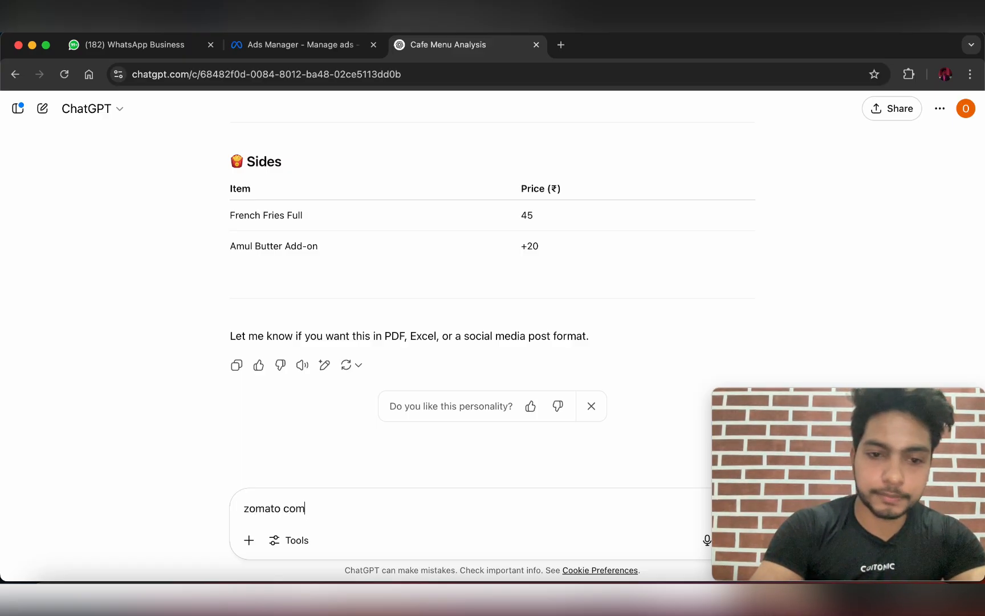
key("BackSpace")
type("mmision - ")
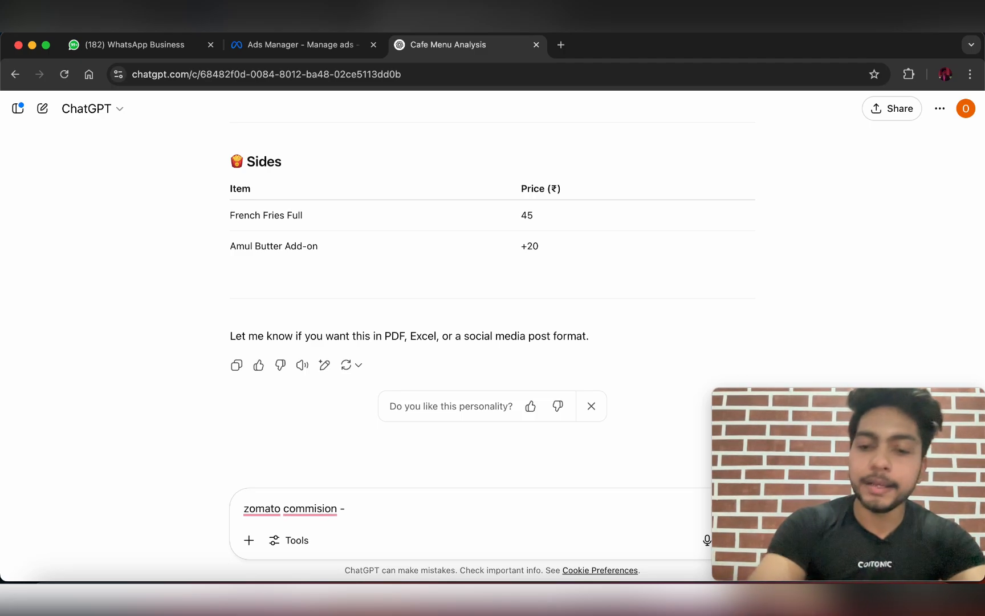
type("20-")
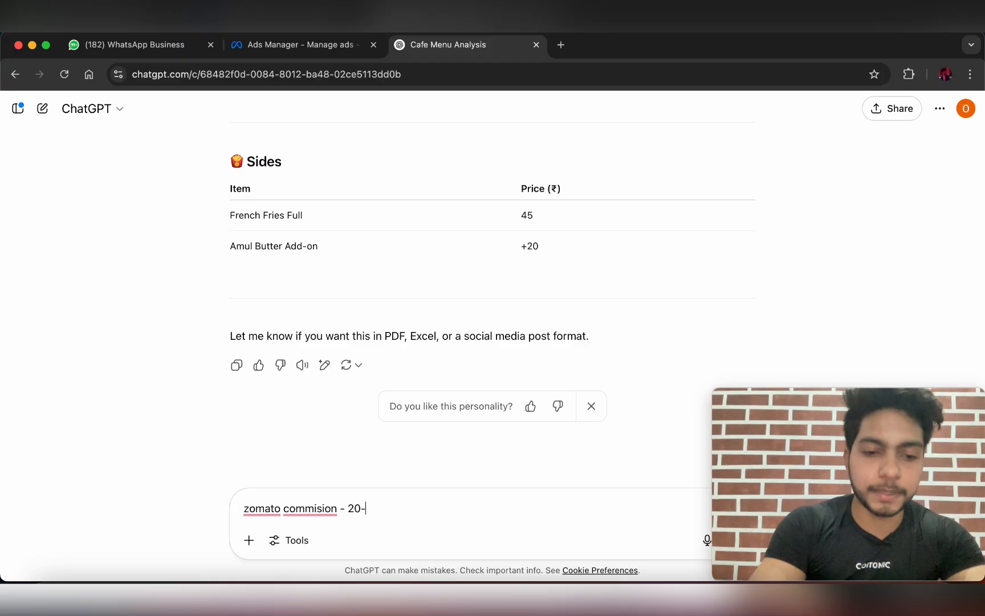
type("25 percent")
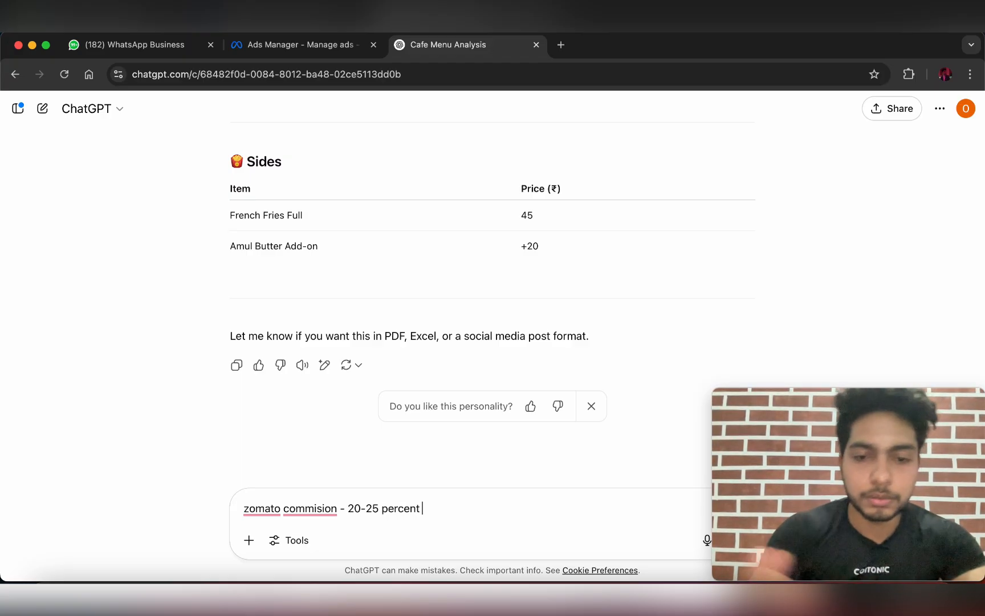
key("shift+Return")
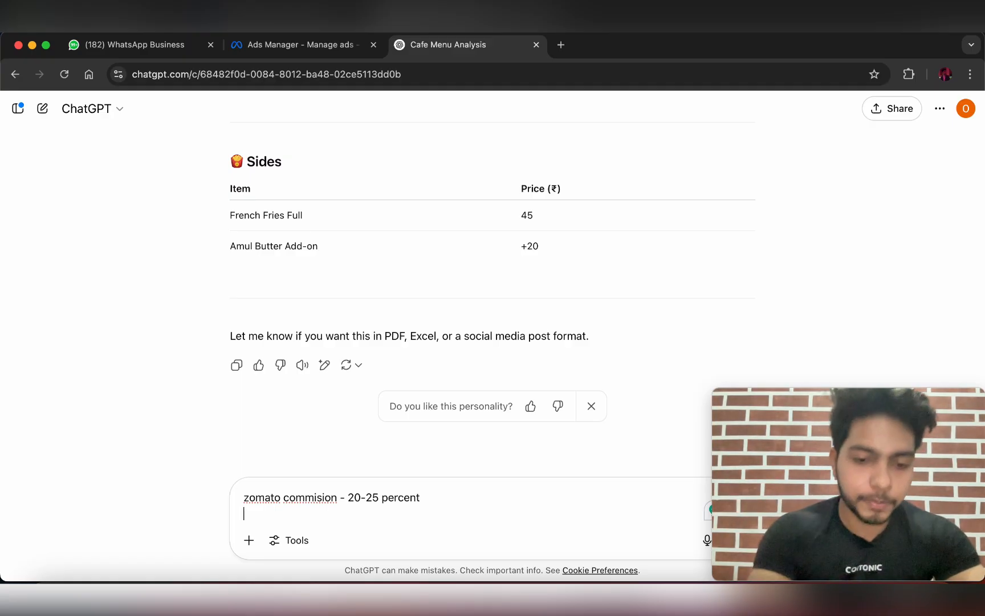
- Add the packing cost line "packing - 2 percent" to the prompt, followed by a line break
type("packing -")
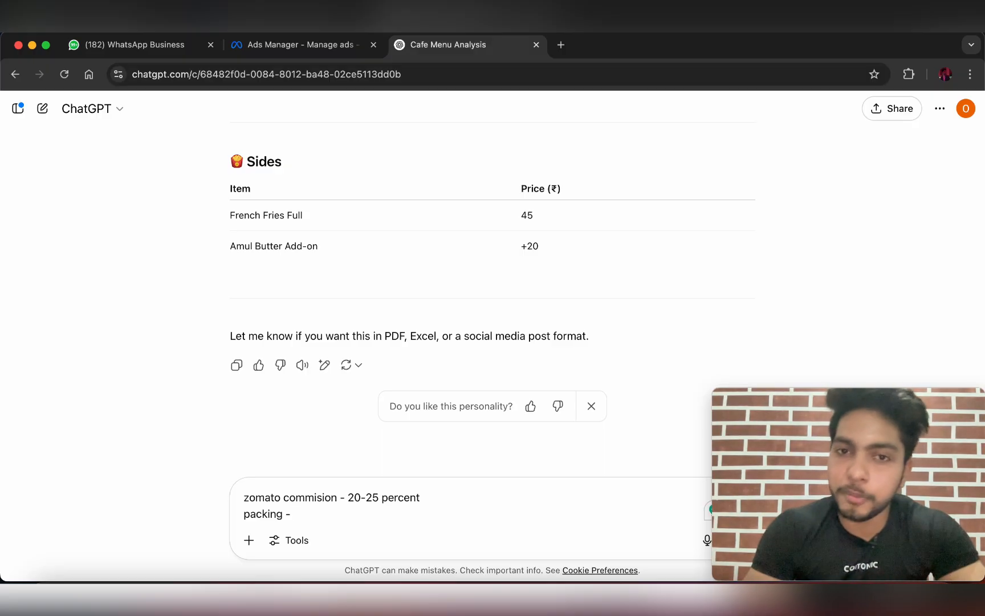
type("2")
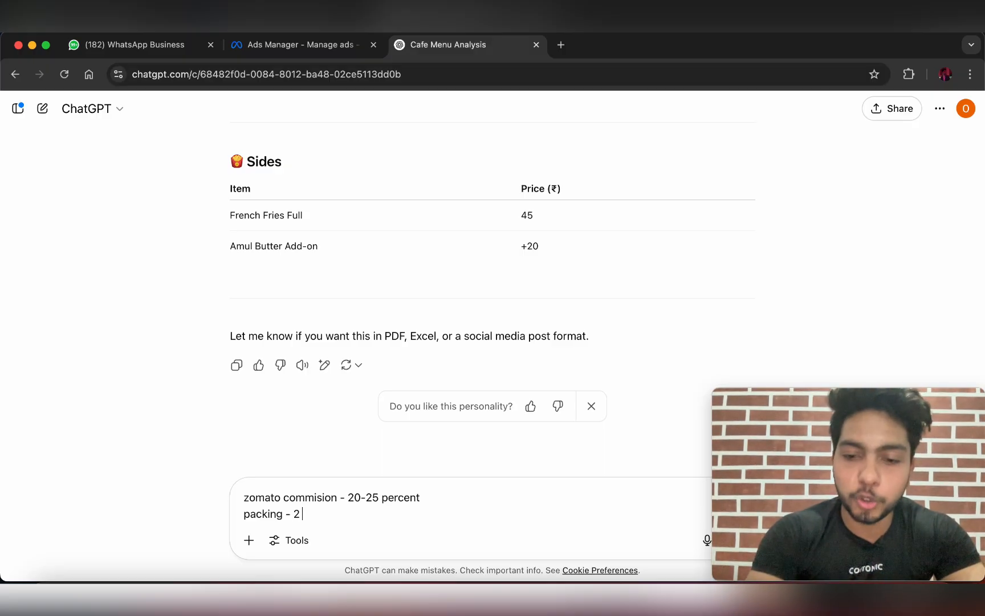
type(" percent")
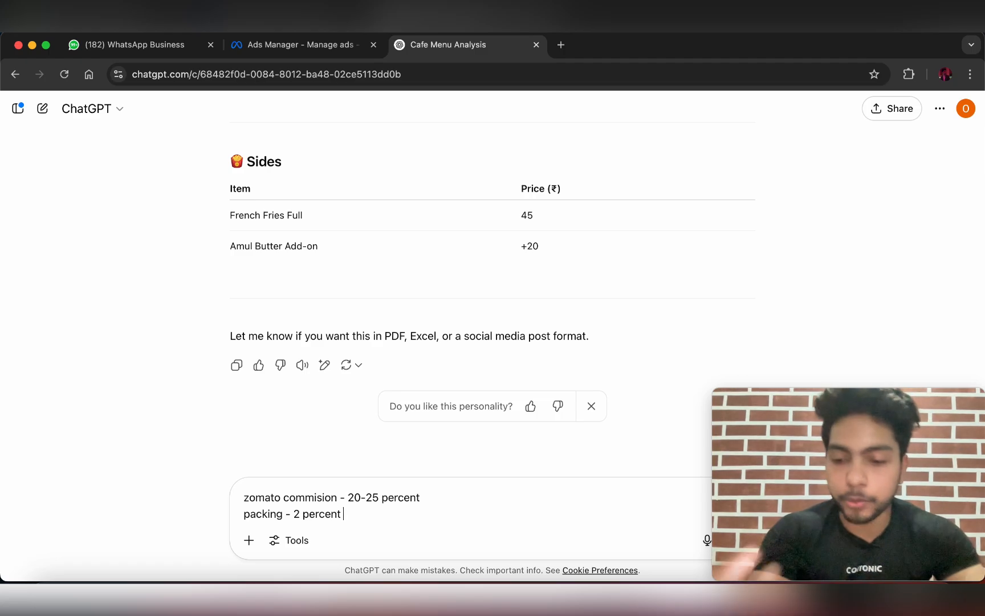
key("shift+Return")
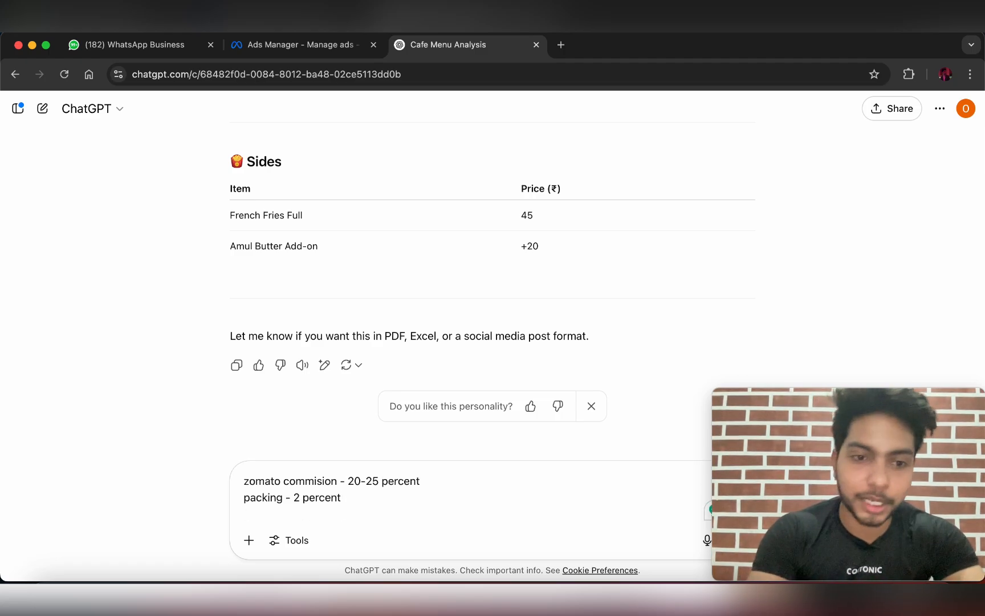
- Add the line "marketing - 3 percent" with corrected spelling, followed by a blank line
type("mark")
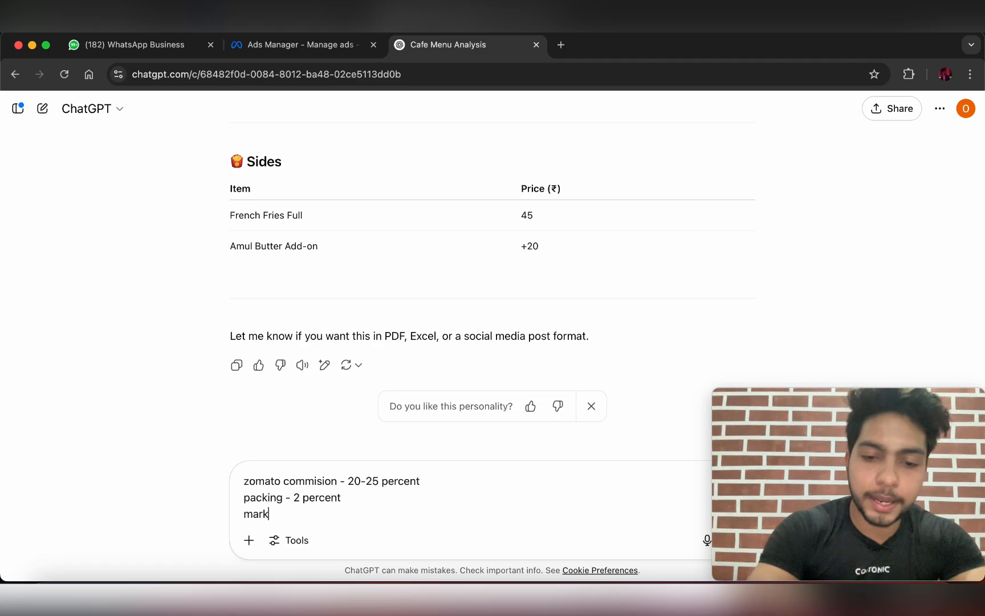
type("etung -")
mouse_move(279, 516)
left_click(271, 419)
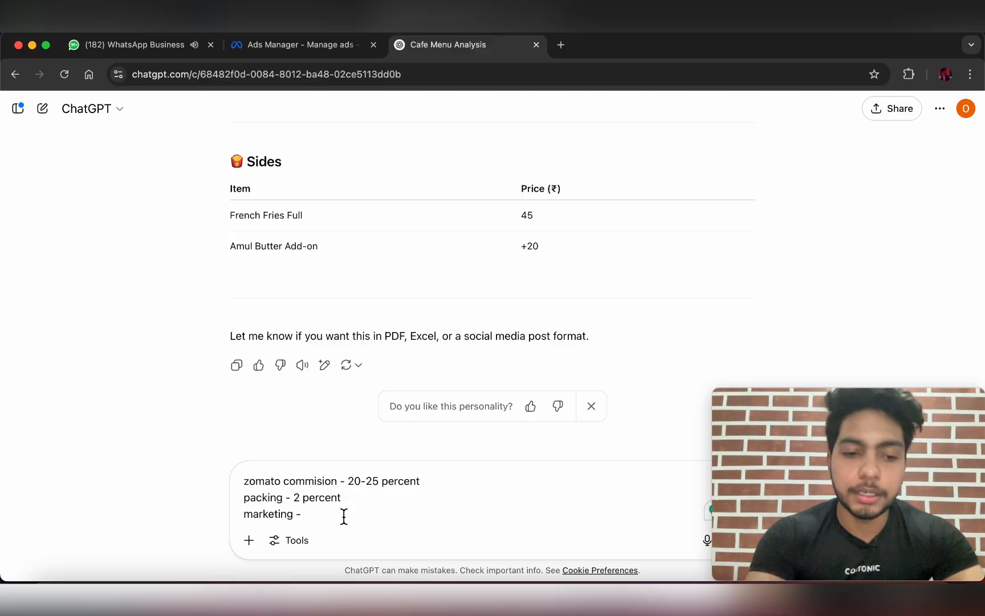
type("3 percent")
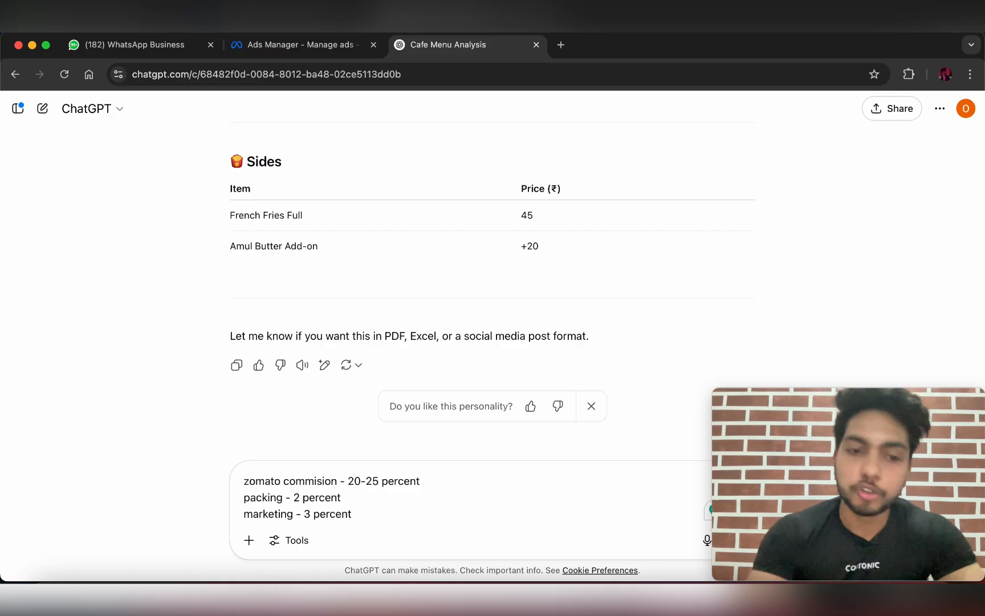
key("shift+Return")
key("shift+Return")
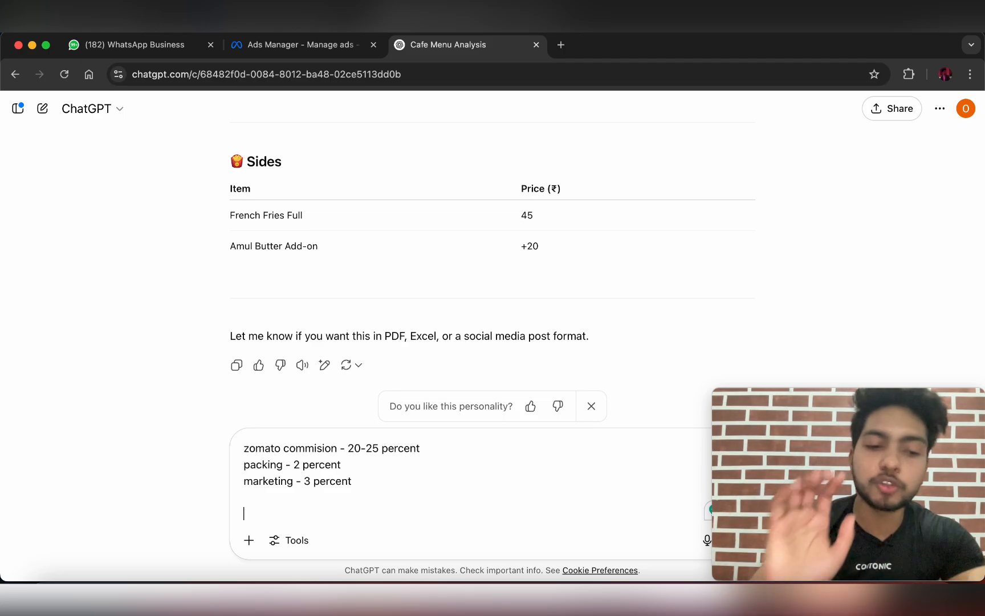
- Write "Above , i have added my extra expense & commissions whilw" as a new paragraph below the cost list
type("Abive")
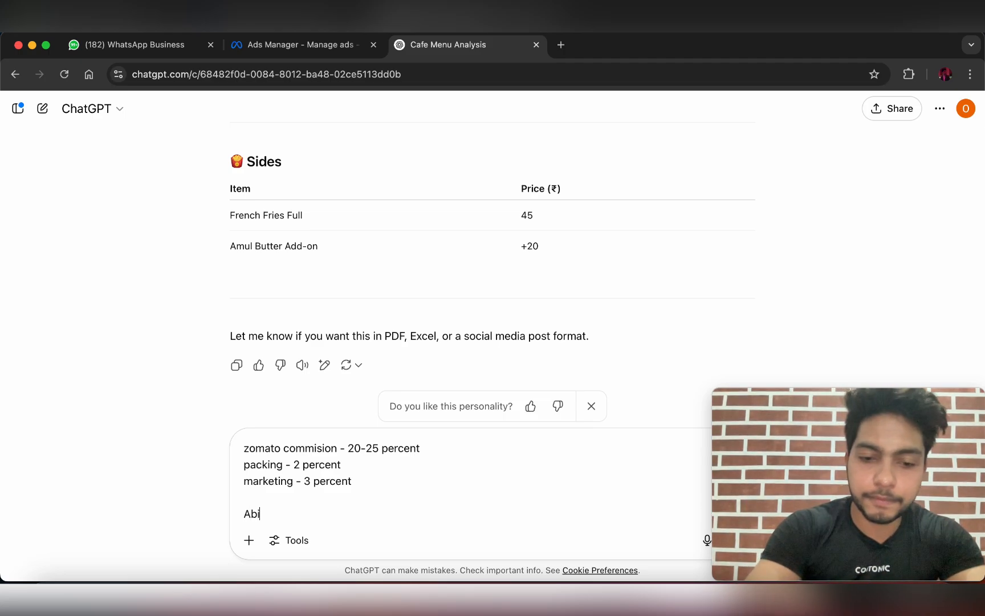
key("BackSpace")
key("BackSpace")
key("BackSpace")
key("BackSpace")
type("ove")
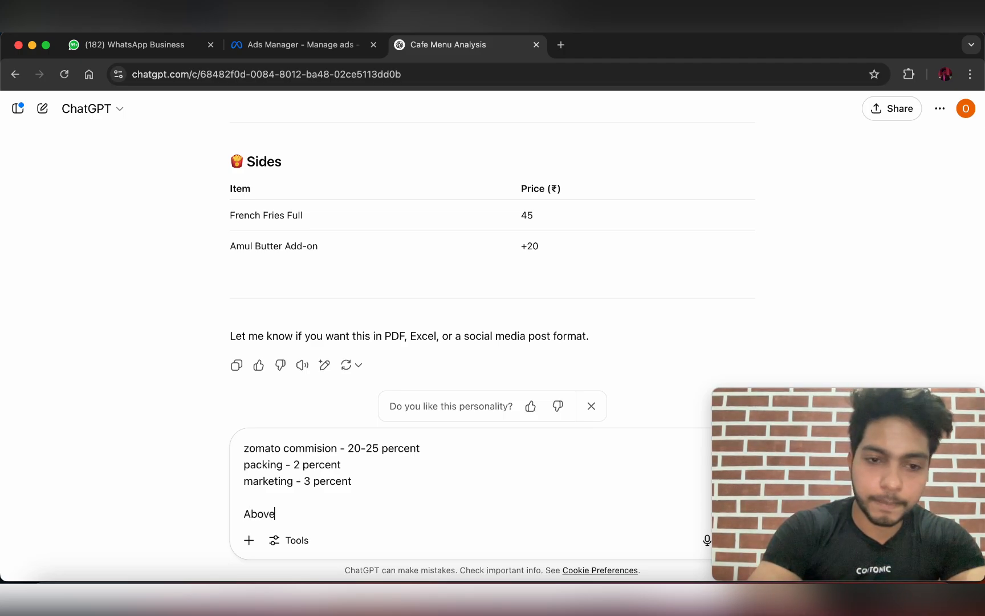
type(" , i ahve a")
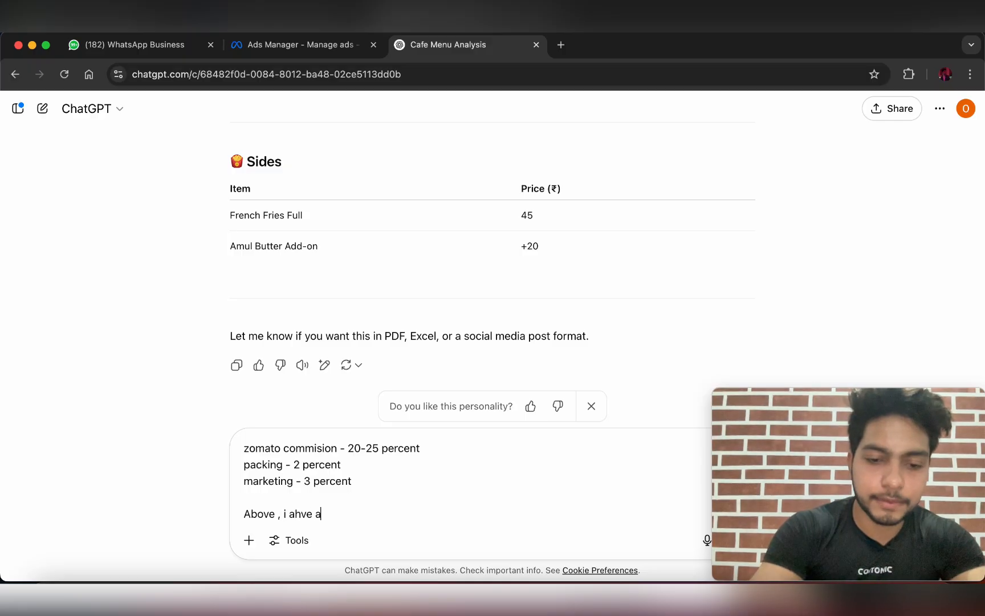
key("BackSpace")
key("BackSpace")
key("BackSpace")
key("BackSpace")
key("BackSpace")
key("BackSpace")
type("hav")
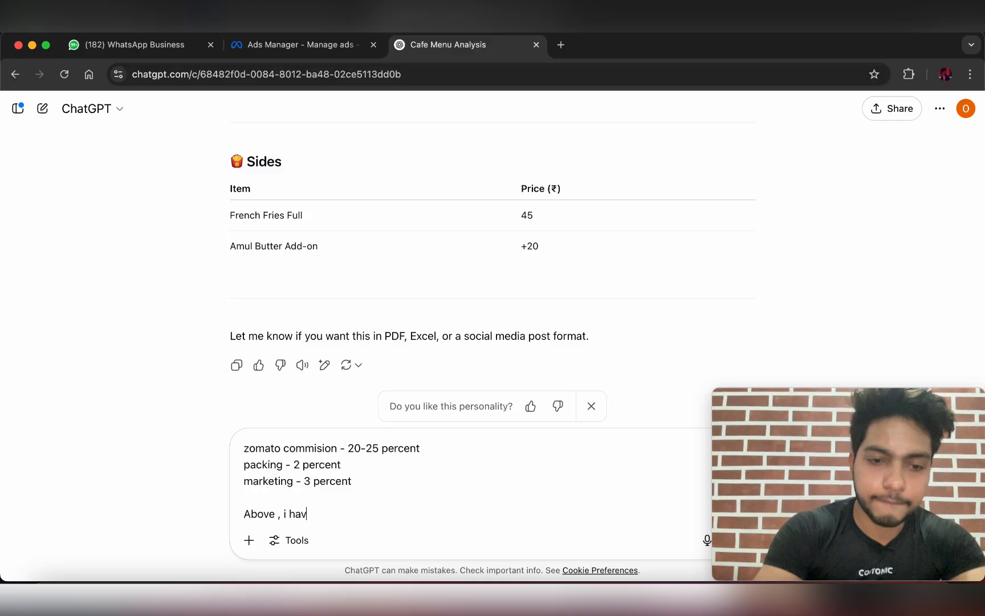
type("e added my ")
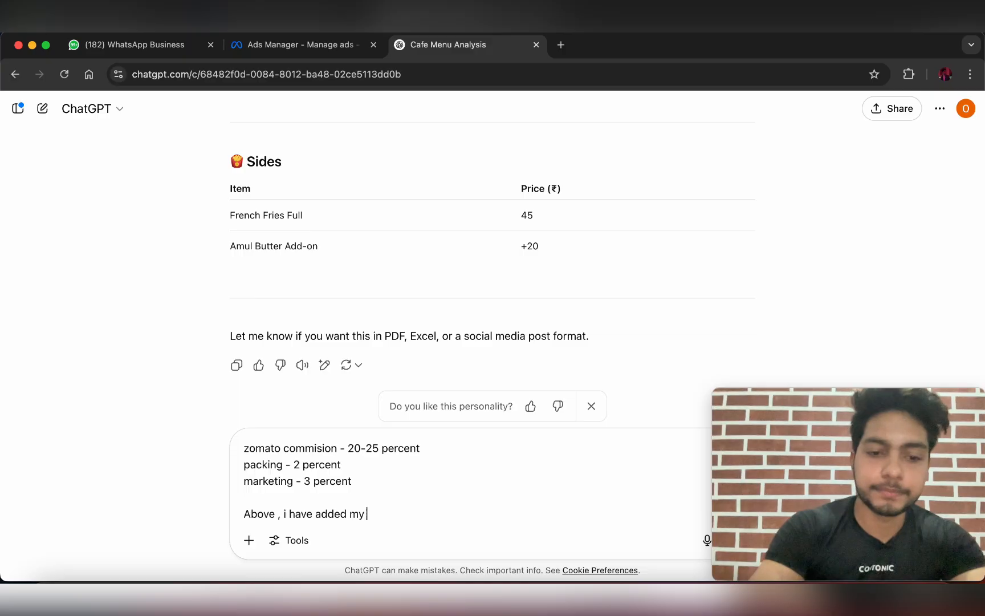
type("extra expe")
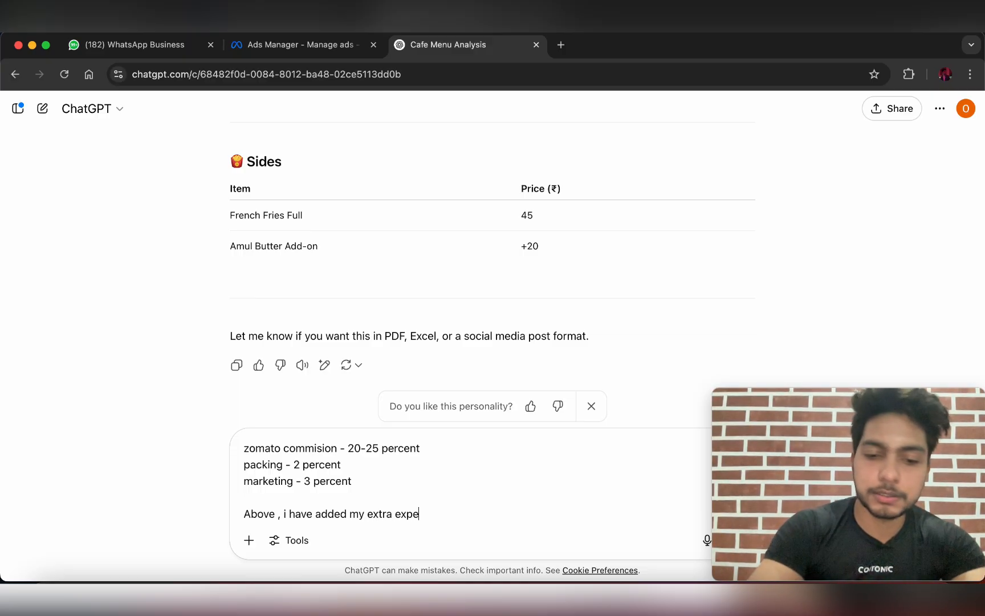
type("nse & com")
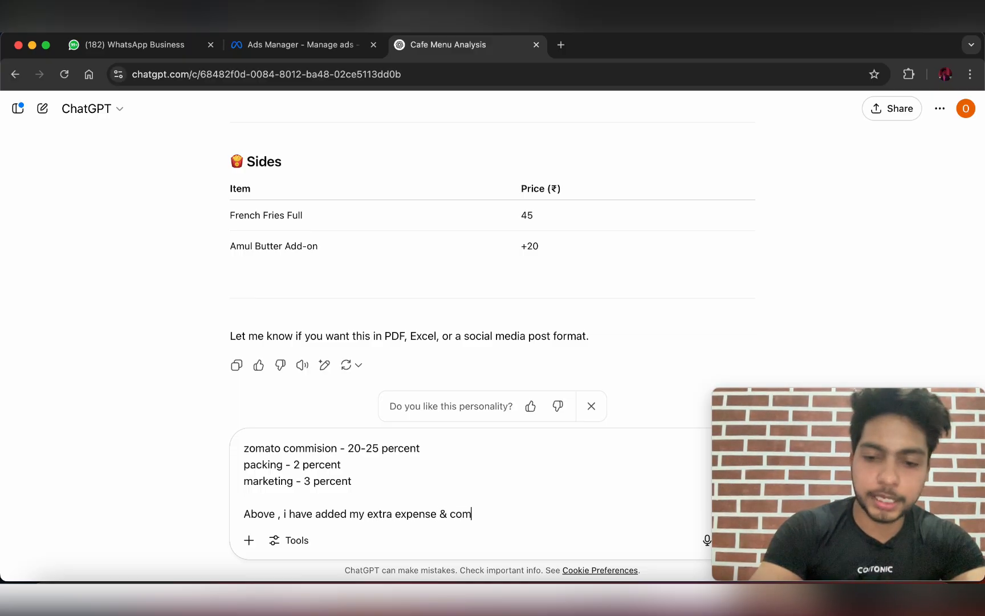
type("missions")
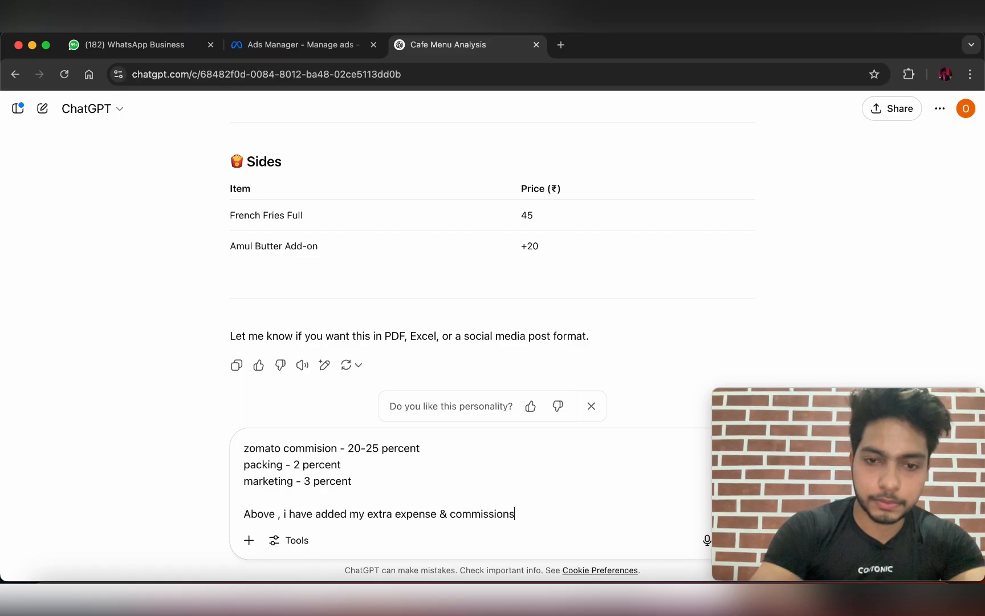
type(" whilw")
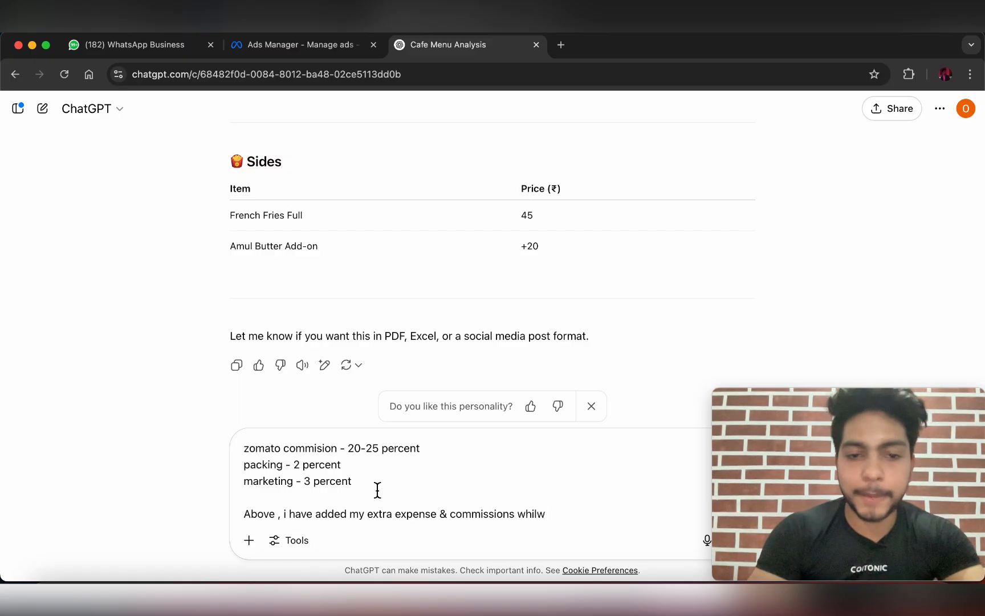
- Insert the line "total - 30 percent ( per item on menu )" directly below the marketing line
key("Return")
type("total")
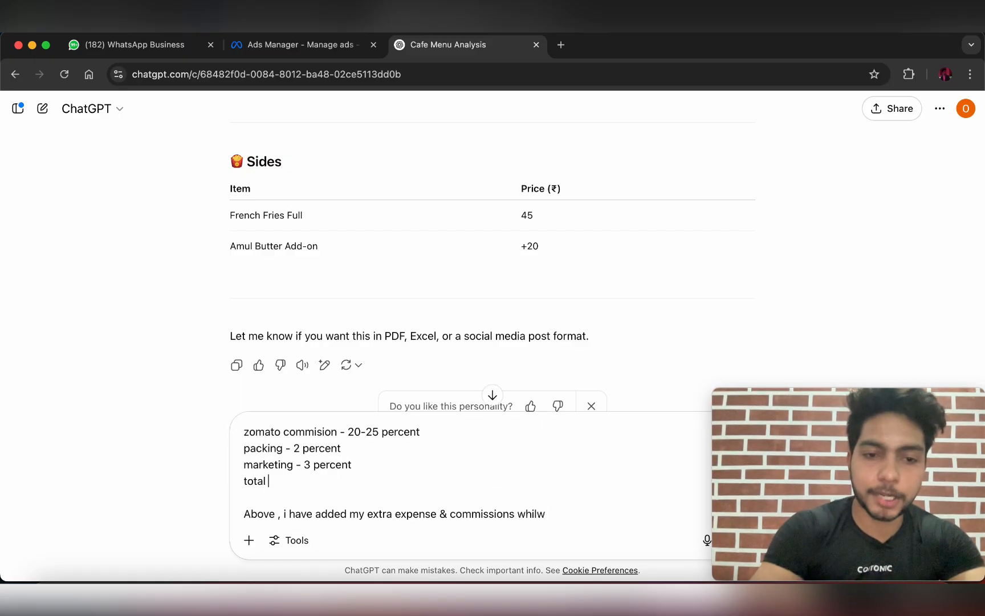
type(" -")
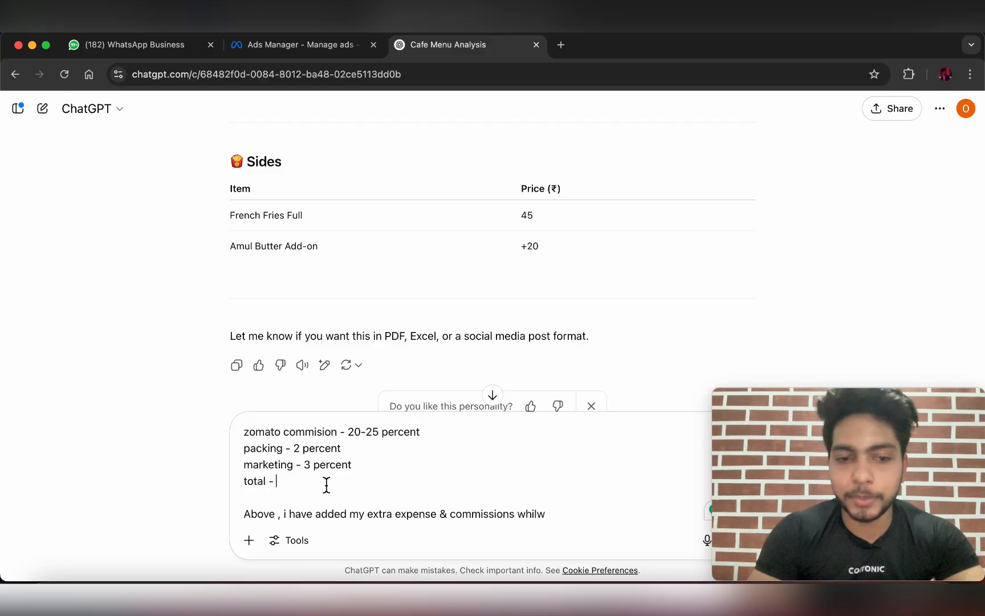
type(" 30 oercent")
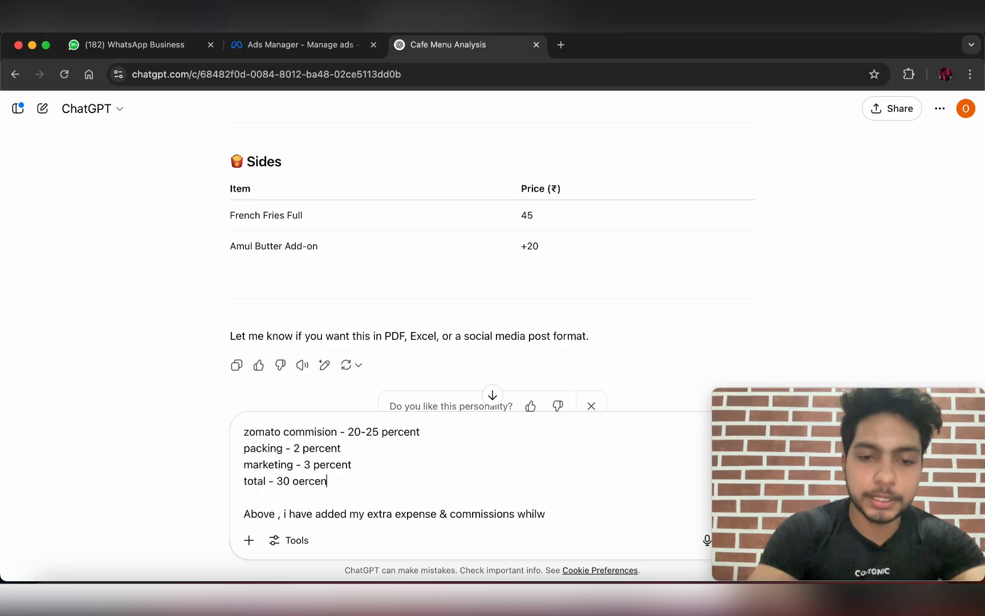
key("BackSpace")
key("BackSpace")
key("BackSpace")
key("BackSpace")
key("BackSpace")
key("BackSpace")
key("BackSpace")
key("BackSpace")
type("percent")
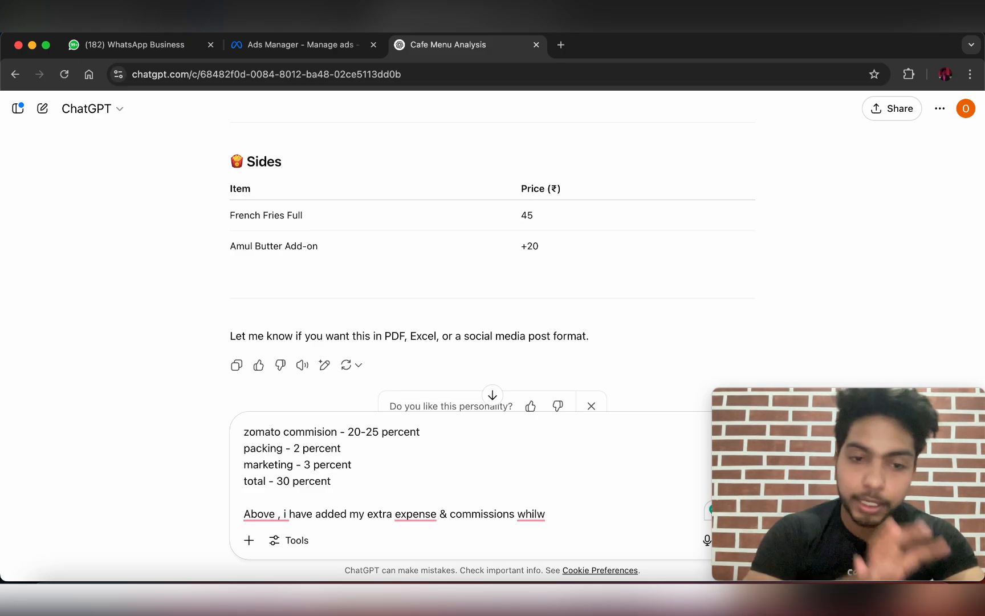
type("(")
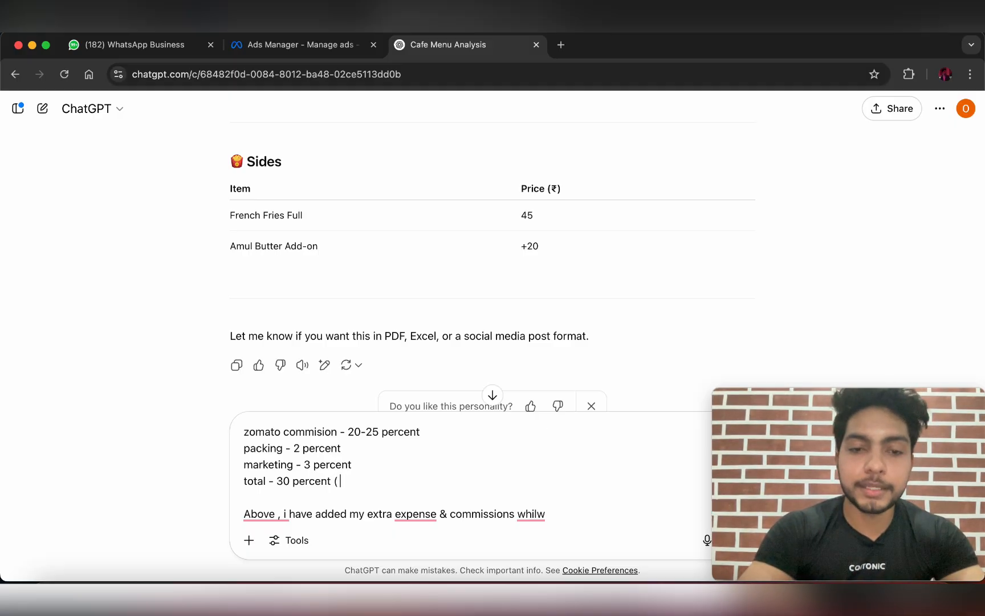
type(" per item")
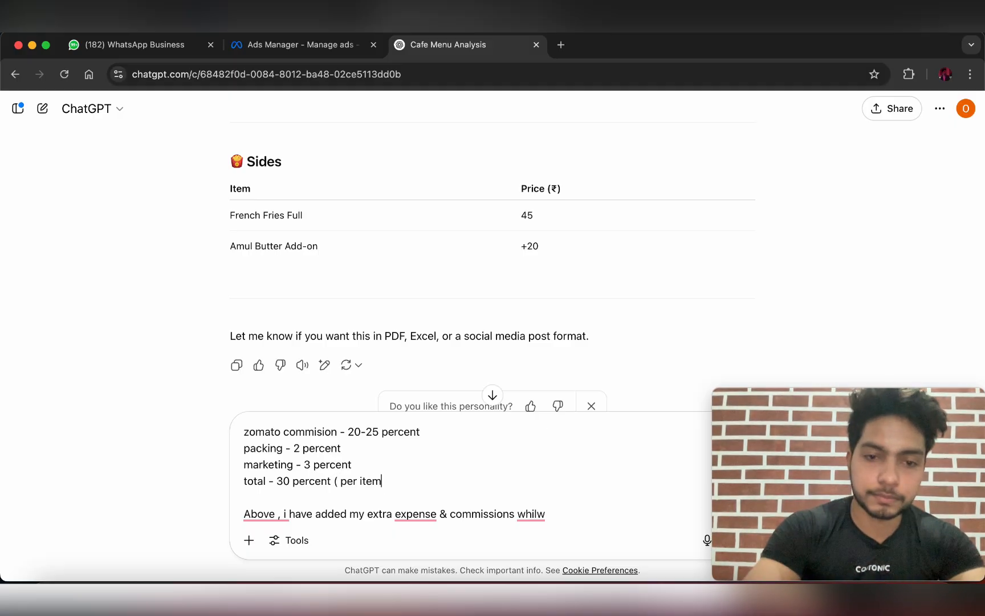
type(" on menu )")
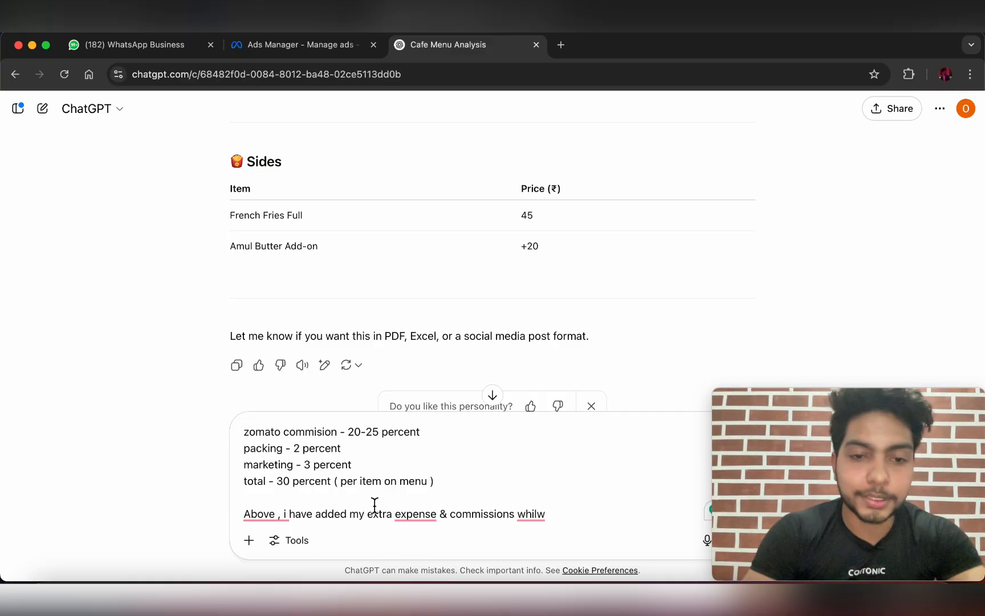
- Replace the trailing word "whilw" in the last sentence with "for my zomato and swiggy outlets , please"
left_click(577, 519)
key("BackSpace")
key("BackSpace")
key("BackSpace")
key("BackSpace")
key("BackSpace")
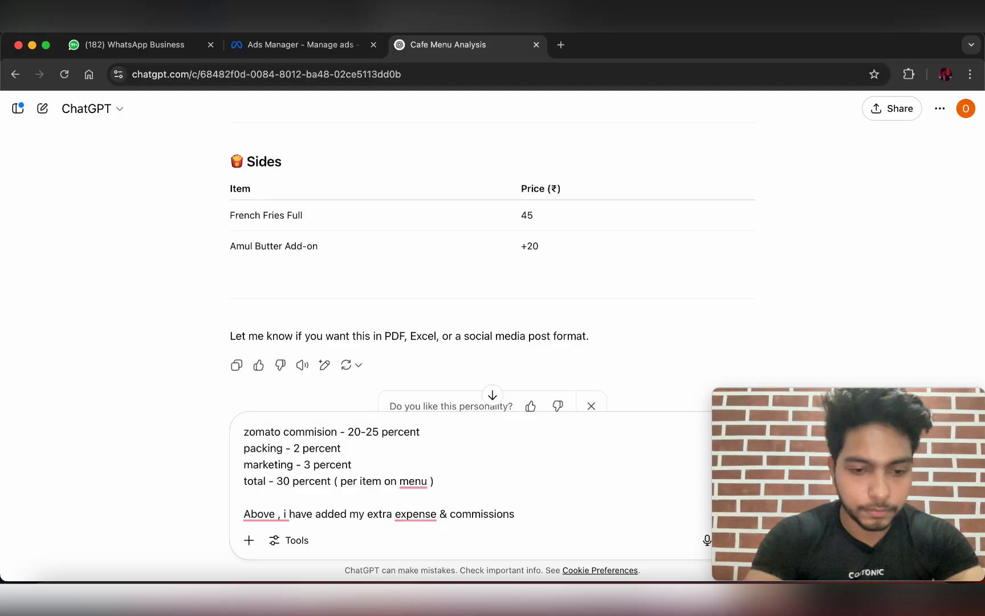
type("wh")
key("BackSpace")
key("BackSpace")
type("for my ")
type("swizzy an")
type("d")
key("BackSpace")
key("BackSpace")
key("BackSpace")
key("BackSpace")
key("BackSpace")
key("BackSpace")
key("BackSpace")
key("BackSpace")
key("BackSpace")
key("BackSpace")
type("zomato ")
type("& swiggy outlets , plea")
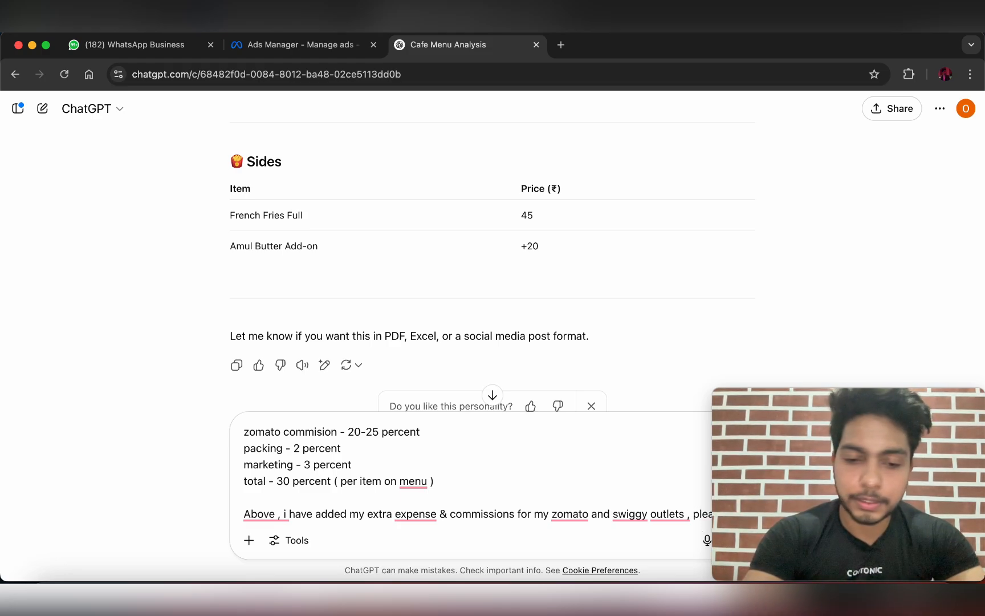
- Finish the prompt with "increase the menu item prices adding all the extra expenses" and send it
type("increase tge")
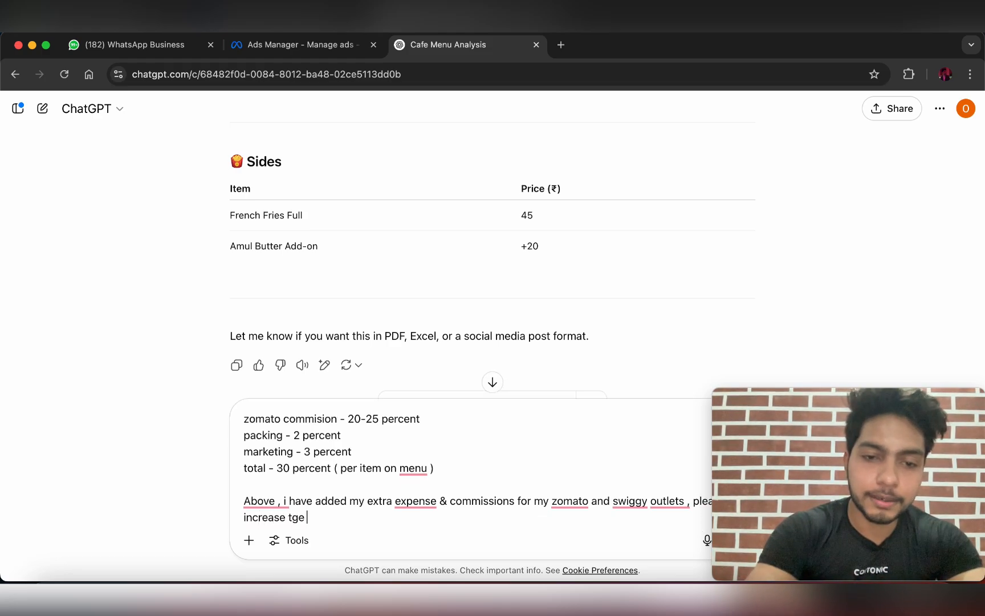
key("BackSpace")
key("BackSpace")
type("he meni")
key("BackSpace")
type("u item prices adding all the extra expense")
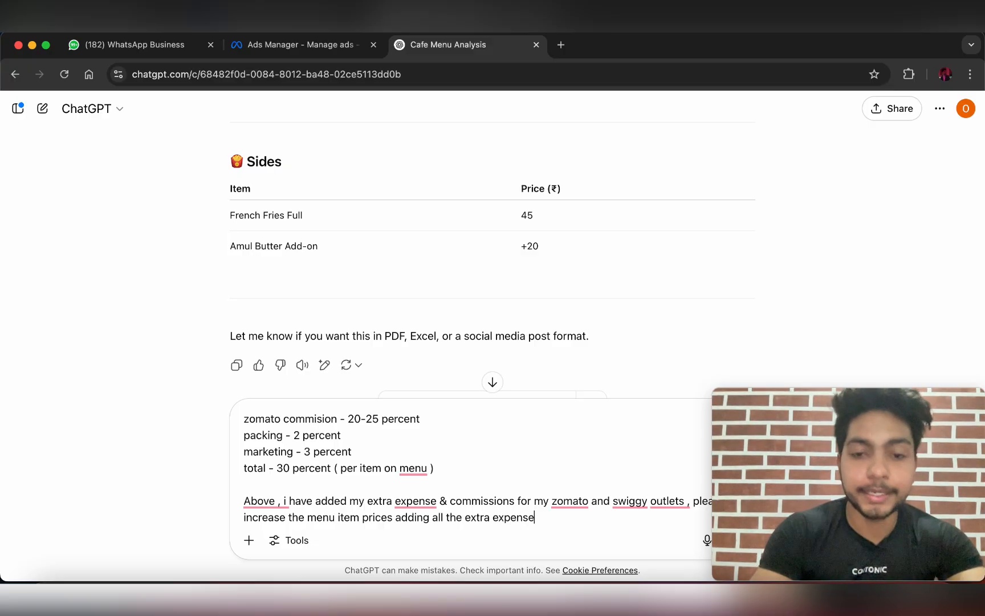
type("s")
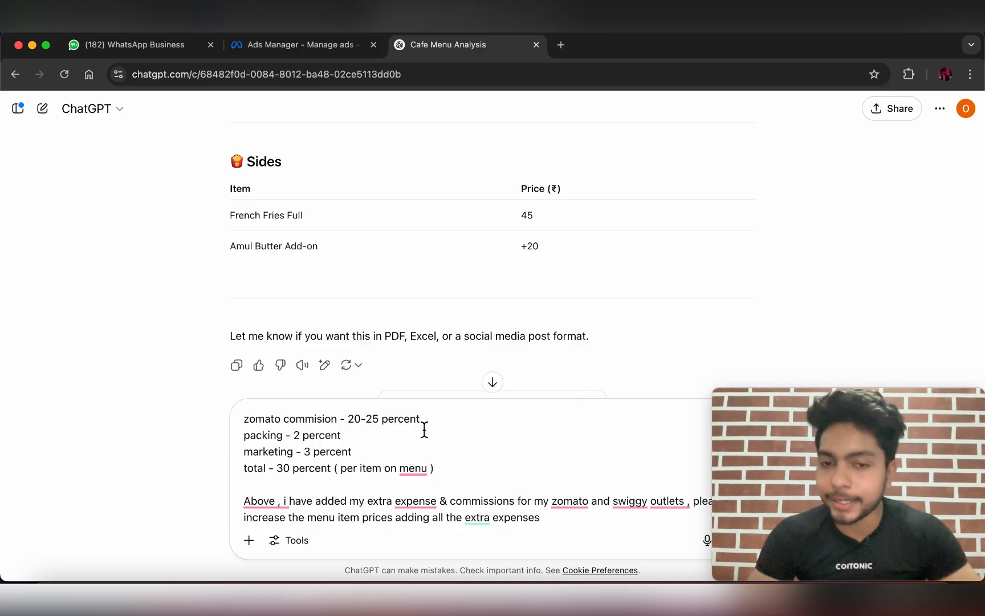
key("Return")
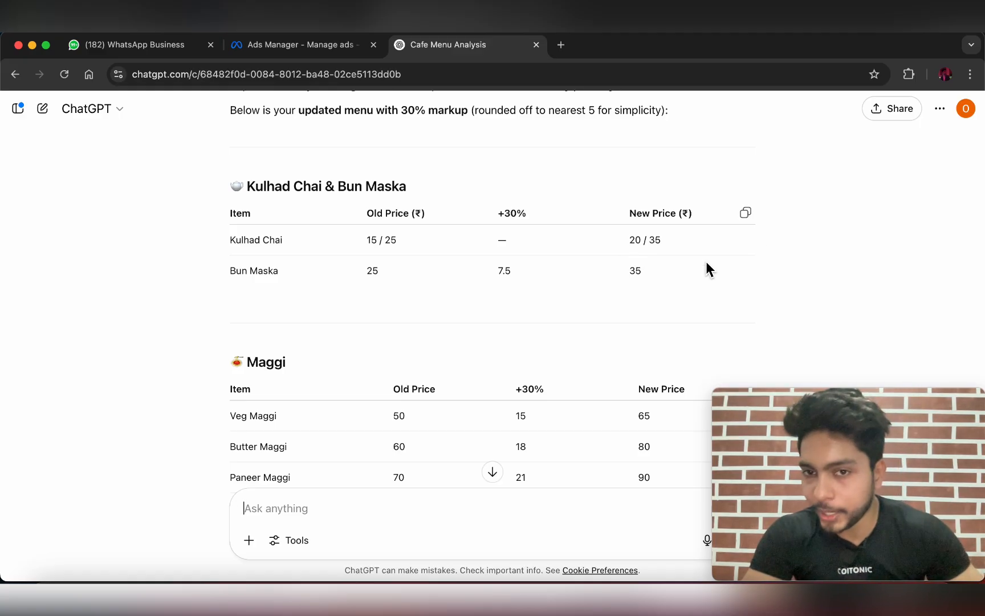
- Review the updated menu tables, comparing old and new prices from Kulhad Chai & Bun Maska through Sides
scroll(646, 285, "down", 5)
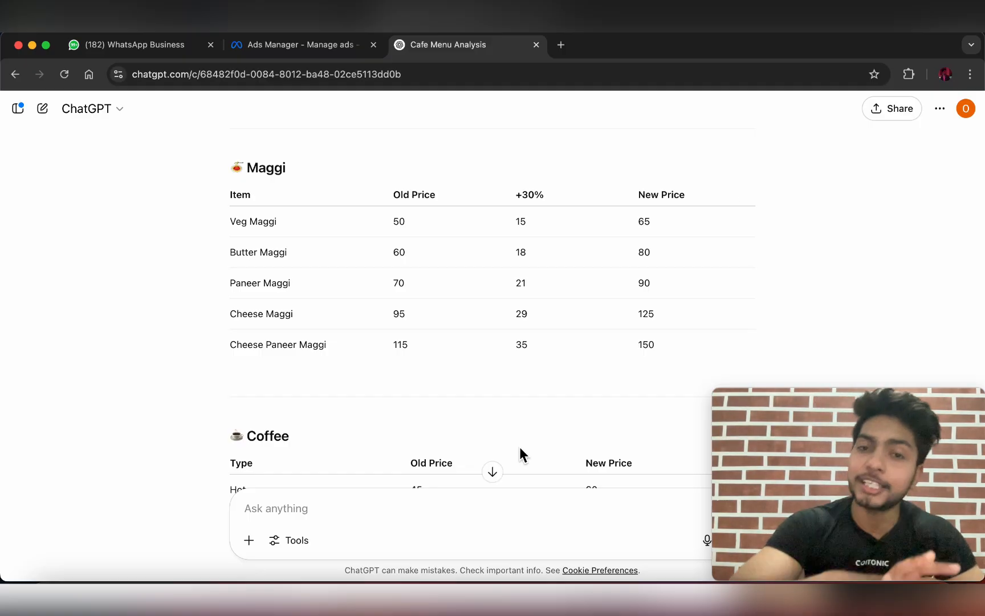
scroll(566, 324, "down", 10)
scroll(566, 321, "down", 3)
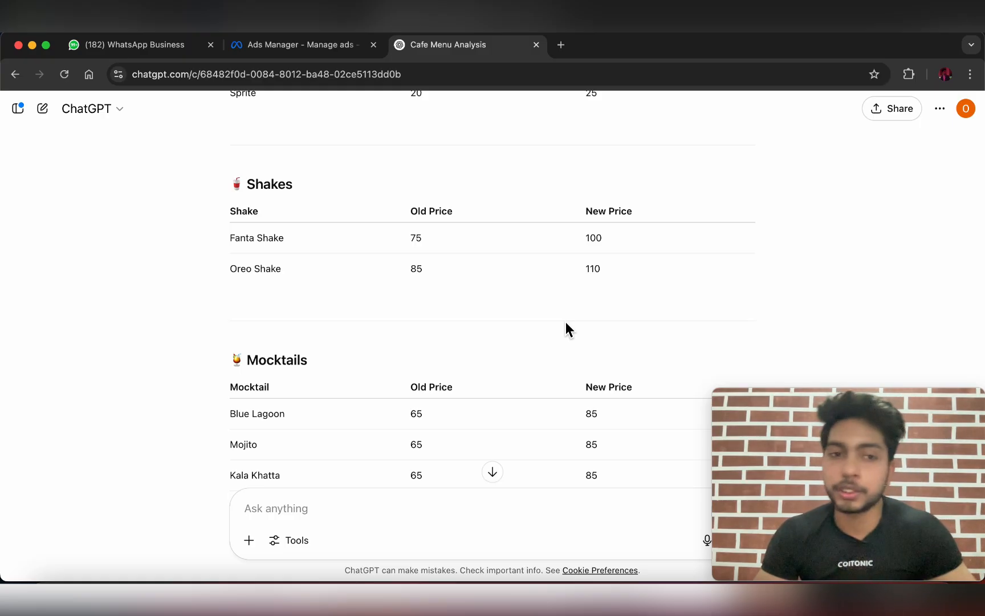
scroll(566, 321, "down", 7)
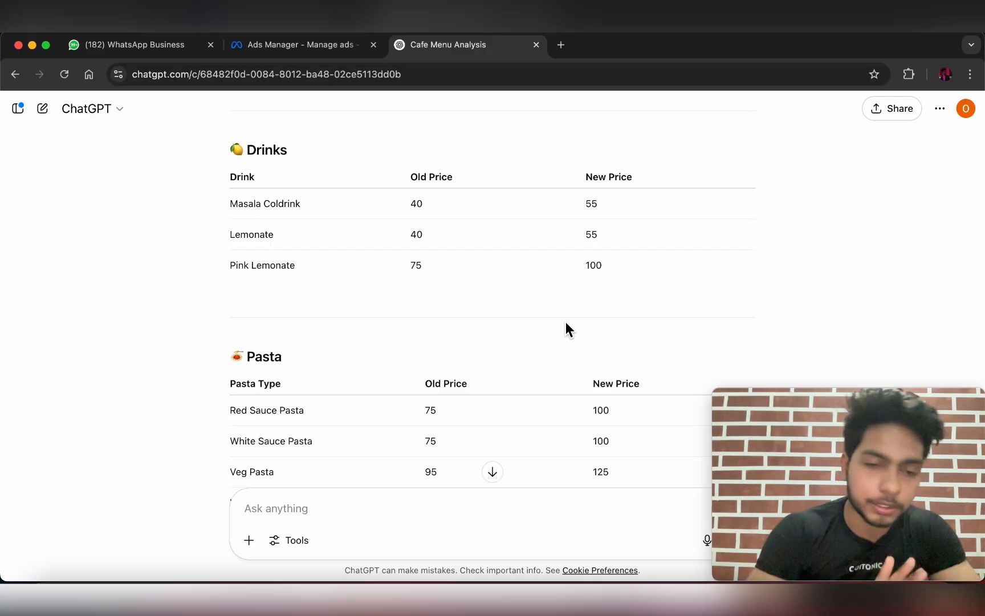
scroll(565, 322, "down", 3)
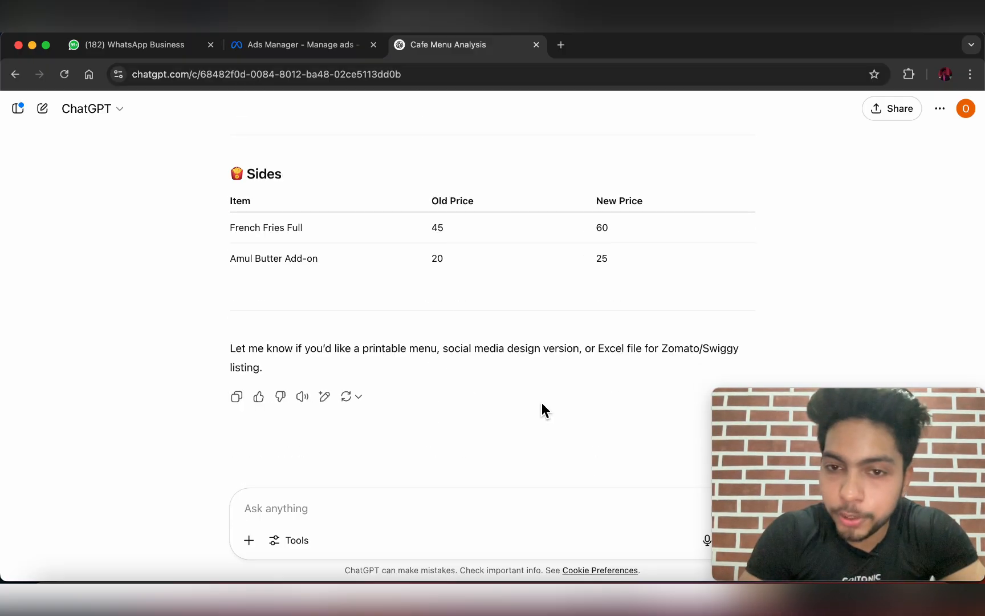
scroll(541, 404, "up", 5)
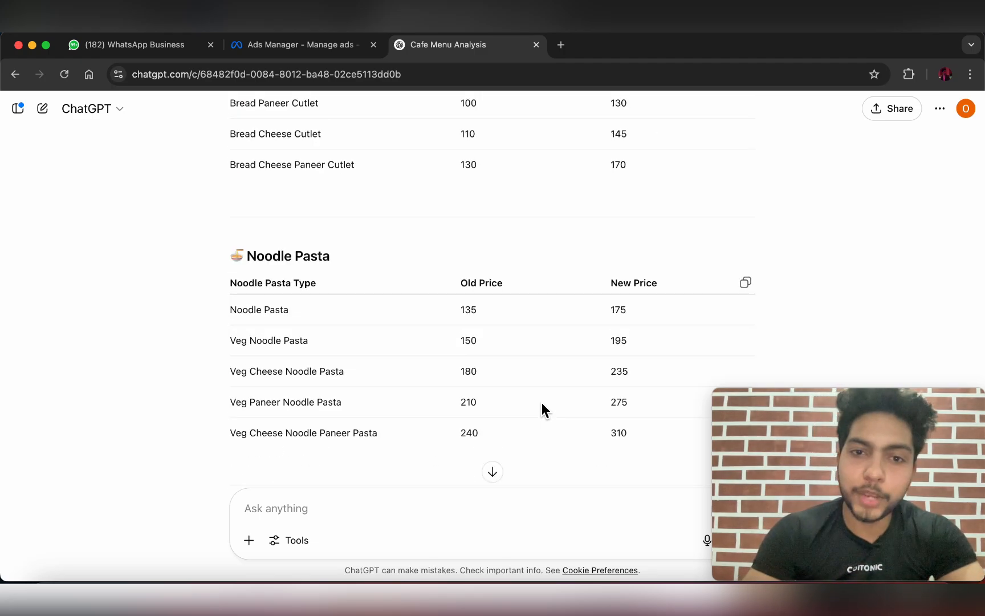
left_click_drag(225, 137, 659, 446)
left_click(865, 245)
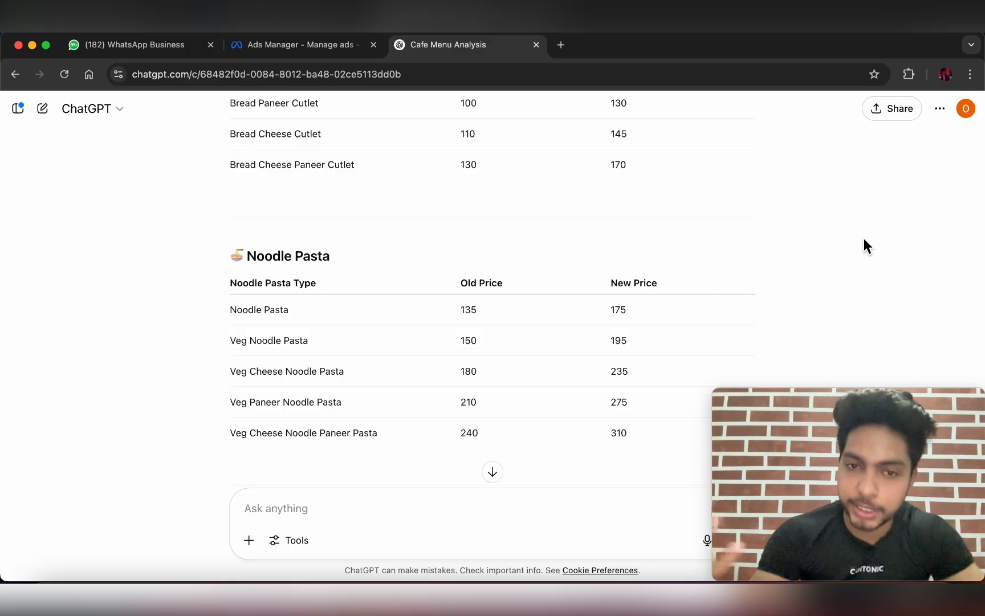
scroll(863, 238, "down", 10)
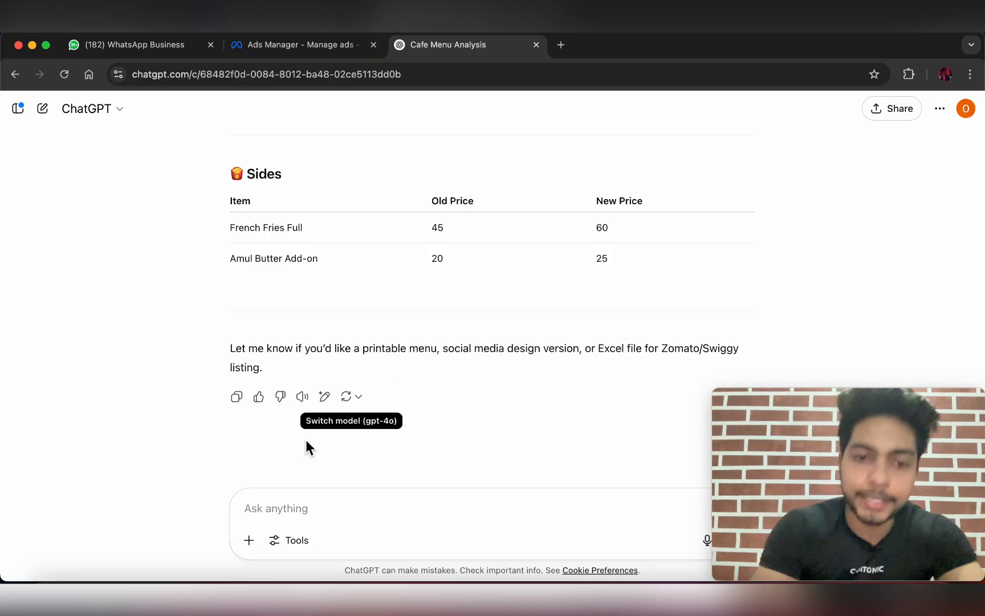
- Send the follow-up request "yes please share menu in excel sheet"
left_click(290, 509)
type("yes p")
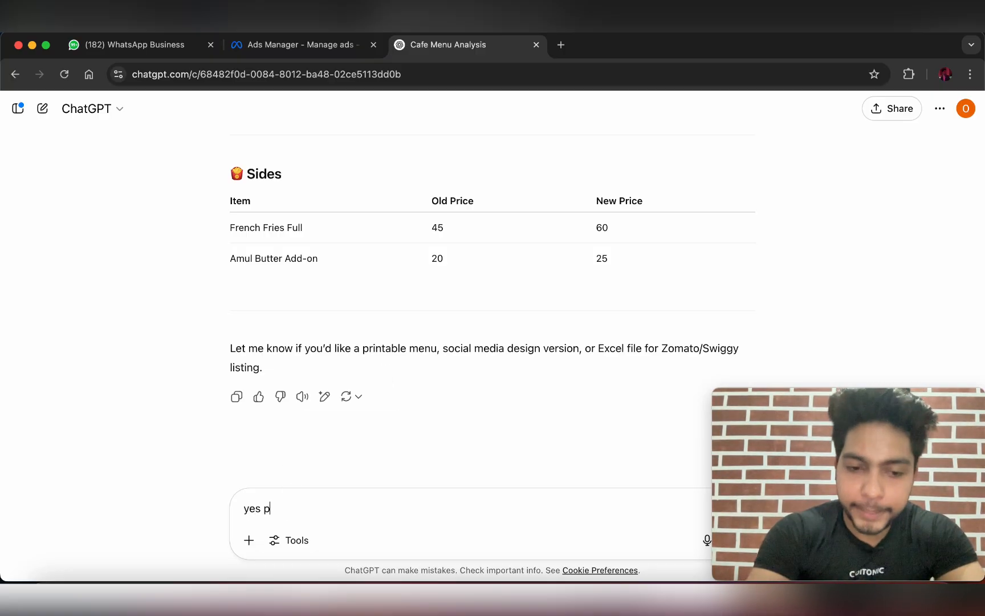
type("lease share menu in ex")
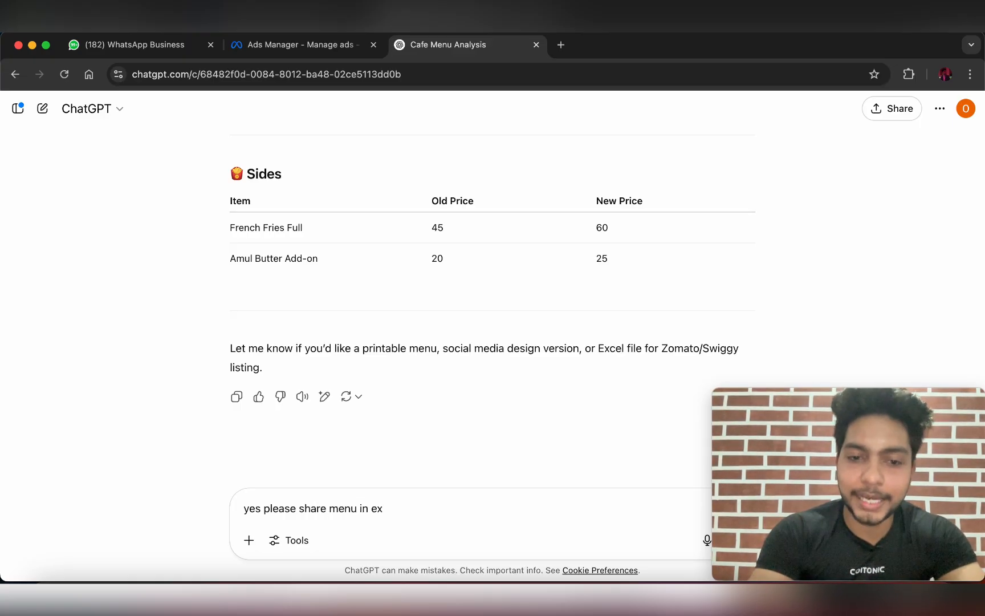
type("cel")
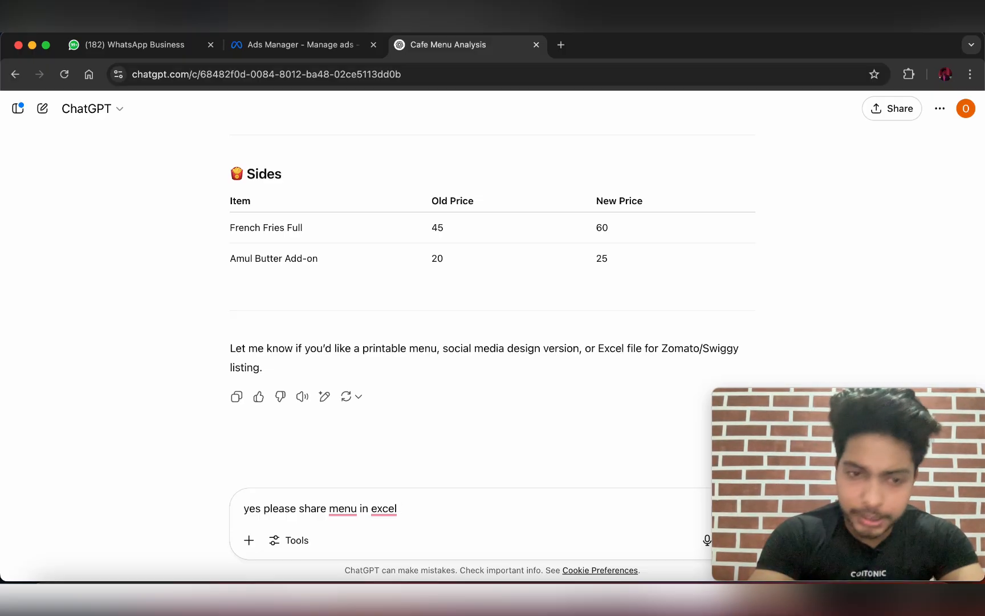
type("sheet")
key("Return")
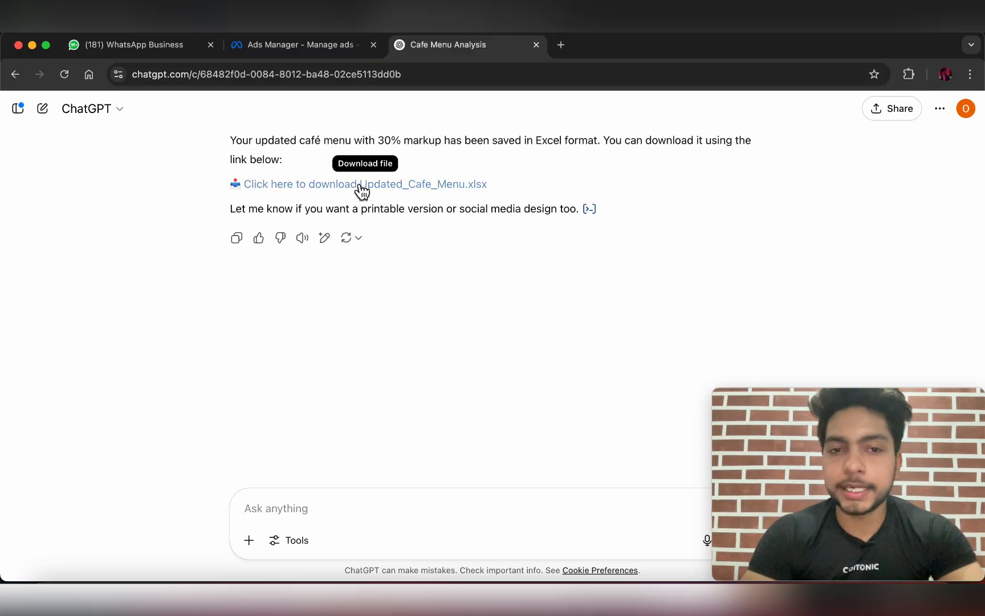
- Download Updated_Cafe_Menu.xlsx from the reply and save it in the Downloads folder
left_click(359, 187)
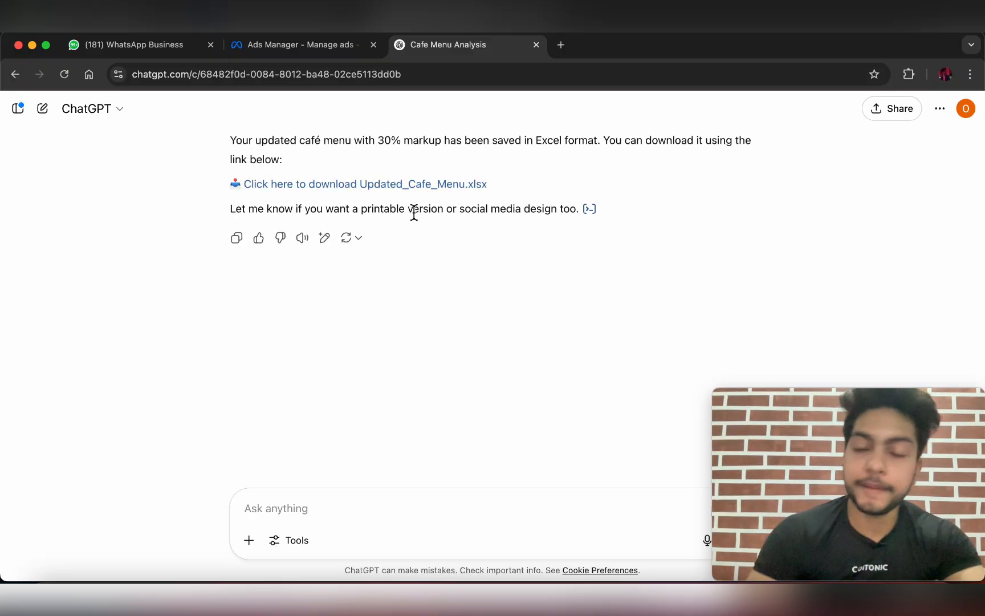
left_click(390, 186)
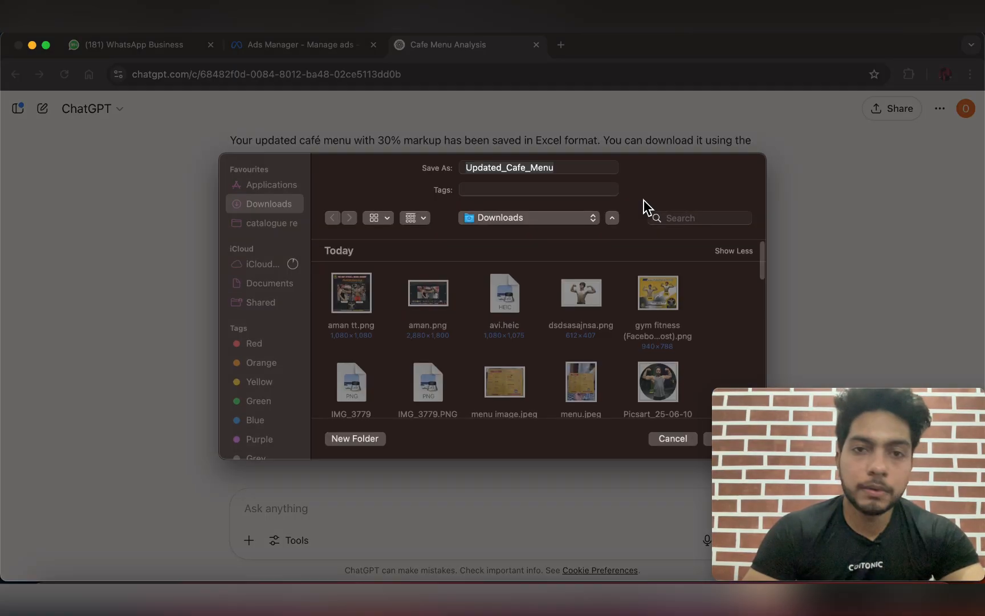
mouse_move(785, 397)
left_mouse_down()
mouse_move(806, 429)
mouse_move(818, 323)
mouse_move(870, 421)
mouse_move(827, 434)
mouse_move(792, 411)
mouse_move(793, 396)
left_mouse_up()
left_click(728, 440)
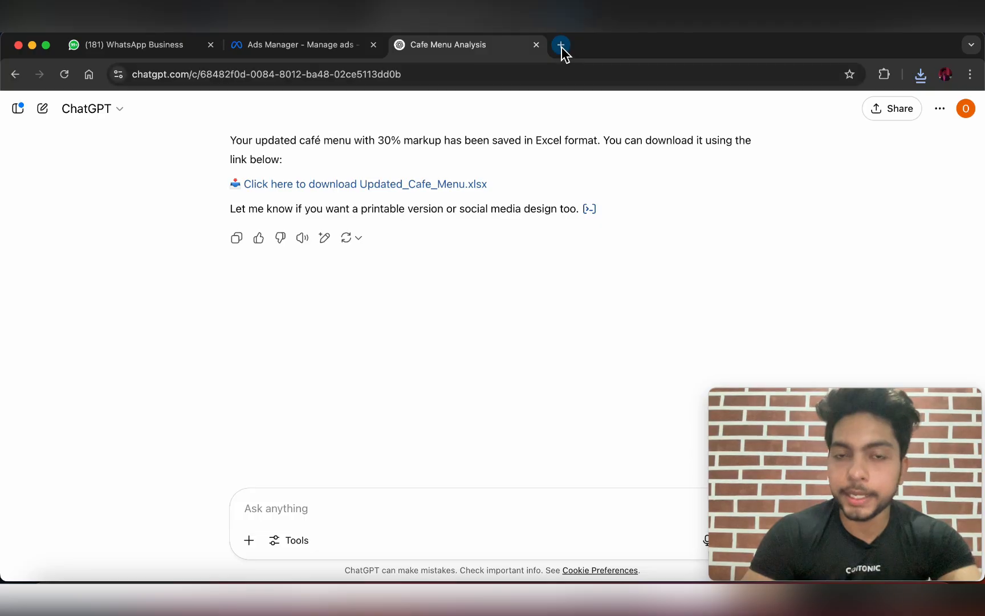
- Open Google Sheets in a new browser tab and create a blank spreadsheet
left_click(561, 45)
left_click(929, 137)
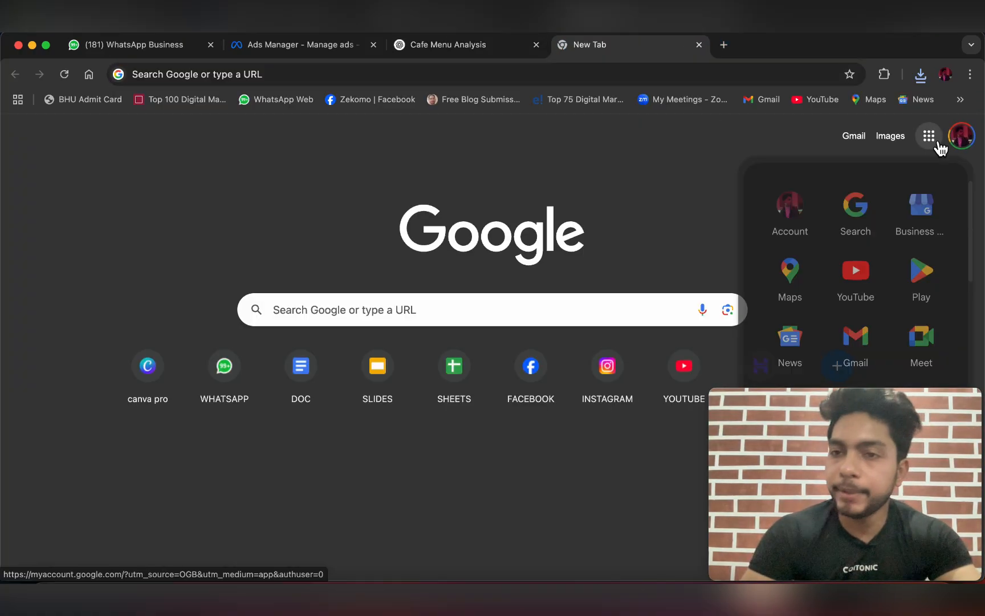
scroll(872, 314, "down", 5)
left_click(850, 340)
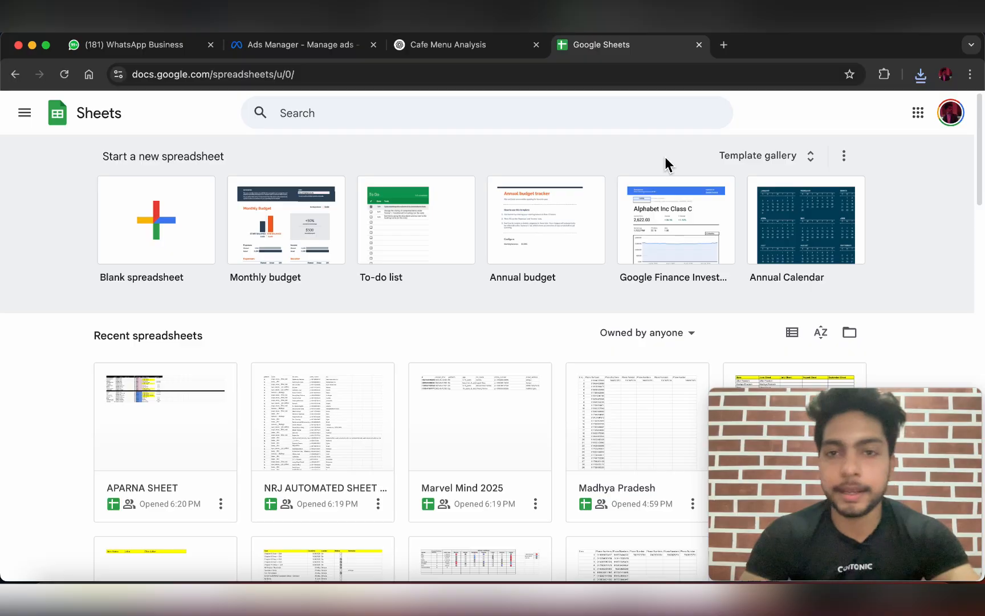
left_click(150, 218)
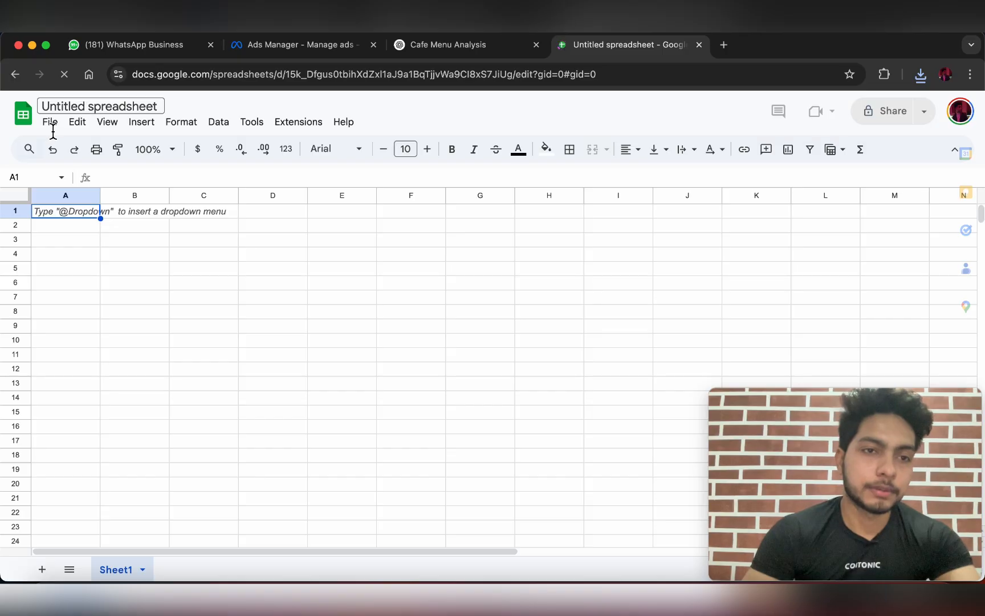
- Import Updated_Cafe_Menu.xlsx from the Downloads folder into the blank spreadsheet, using Replace spreadsheet as the import location
left_click(60, 129)
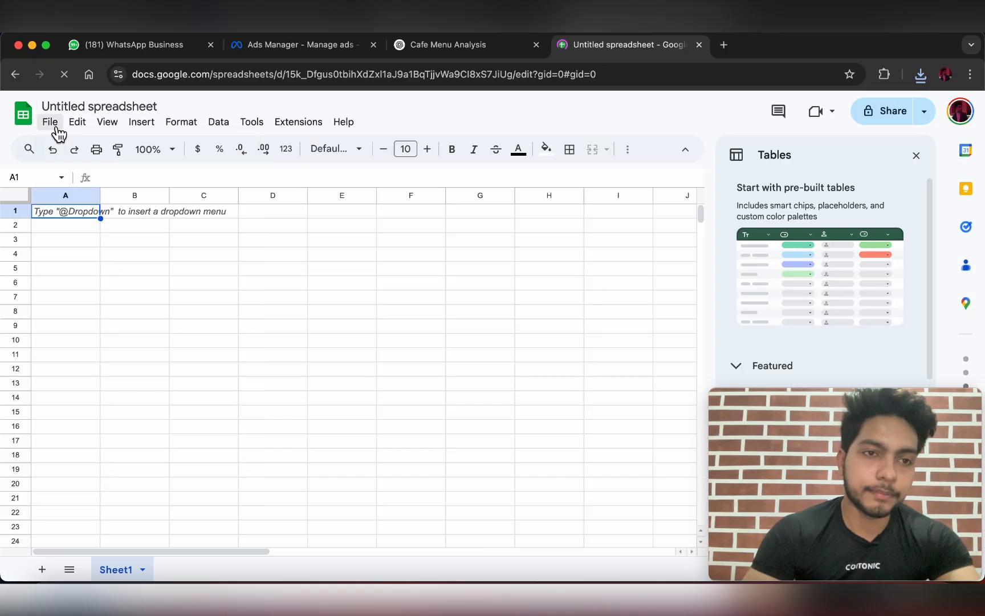
left_click(59, 128)
left_click(82, 193)
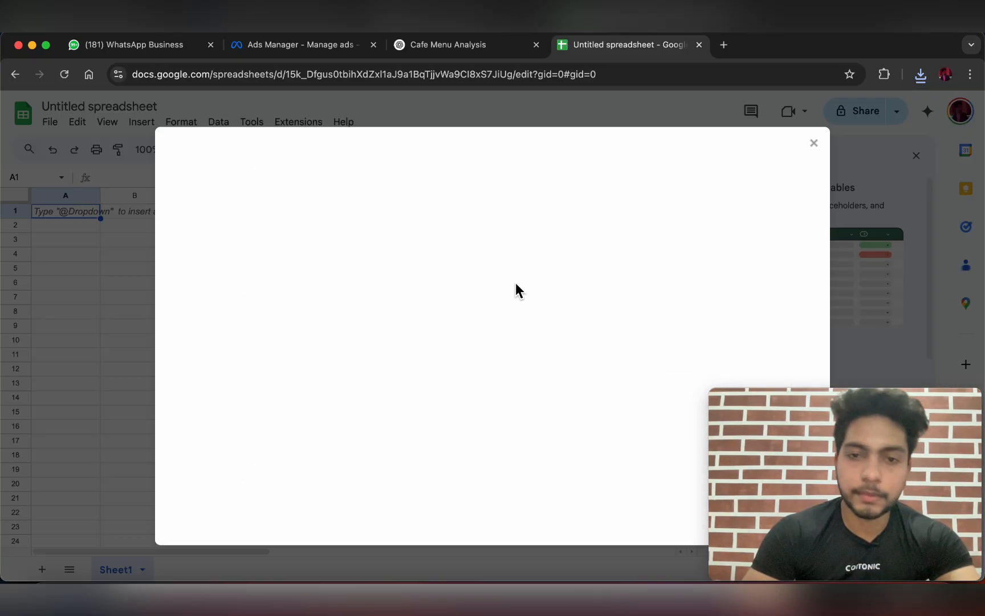
left_click(398, 198)
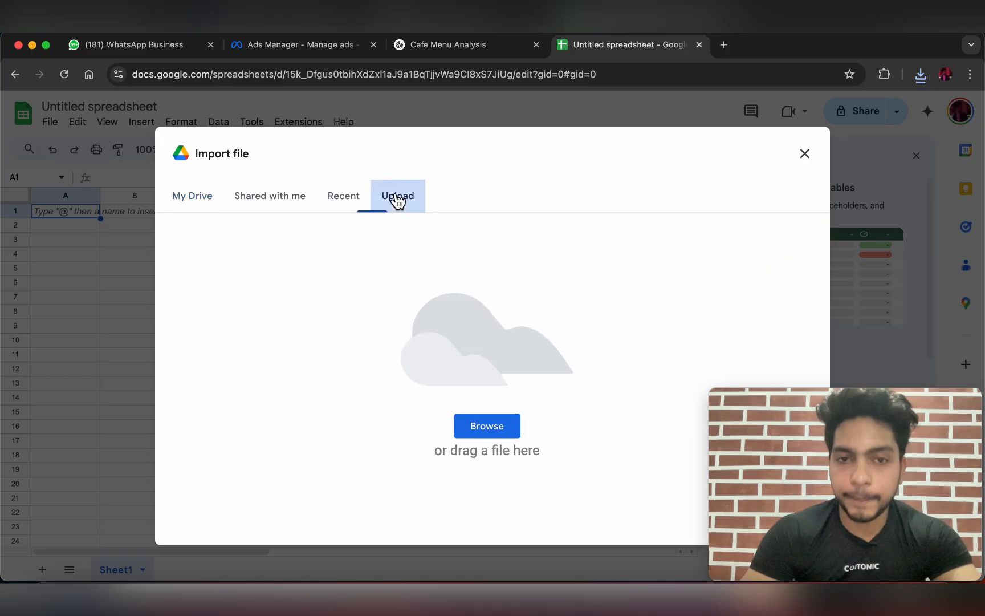
left_click(513, 437)
scroll(541, 399, "down", 2)
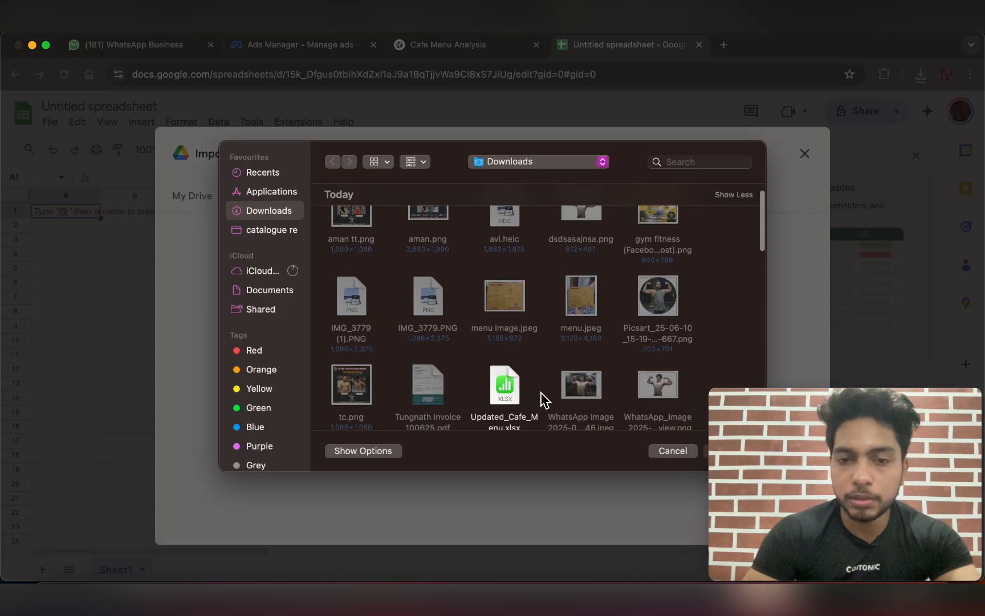
left_click(505, 336)
double_click(505, 336)
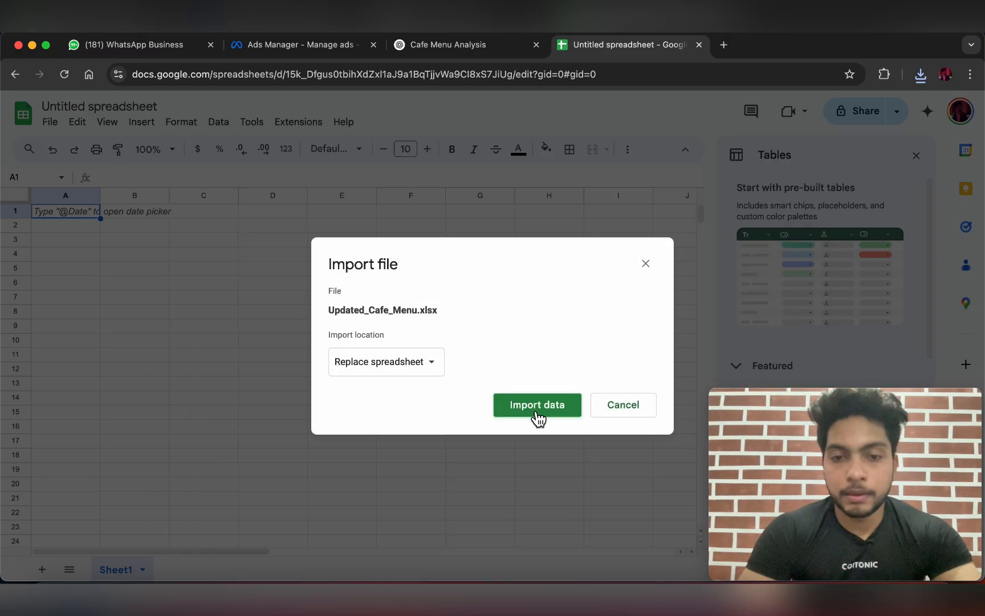
left_click(534, 411)
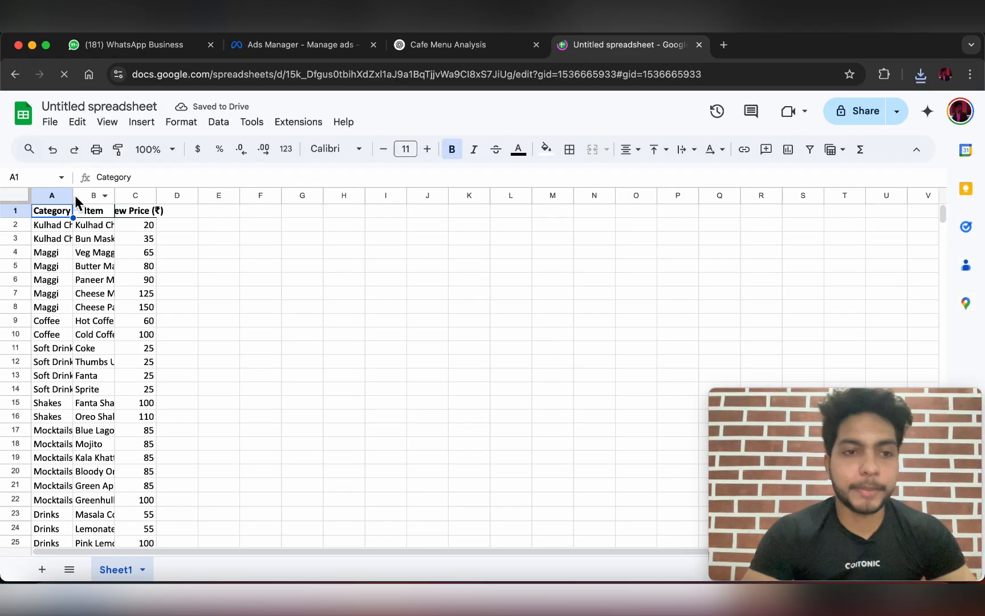
- Widen the Category, Item and New Price columns so their full contents fit
double_click(76, 197)
left_click_drag(189, 196, 437, 198)
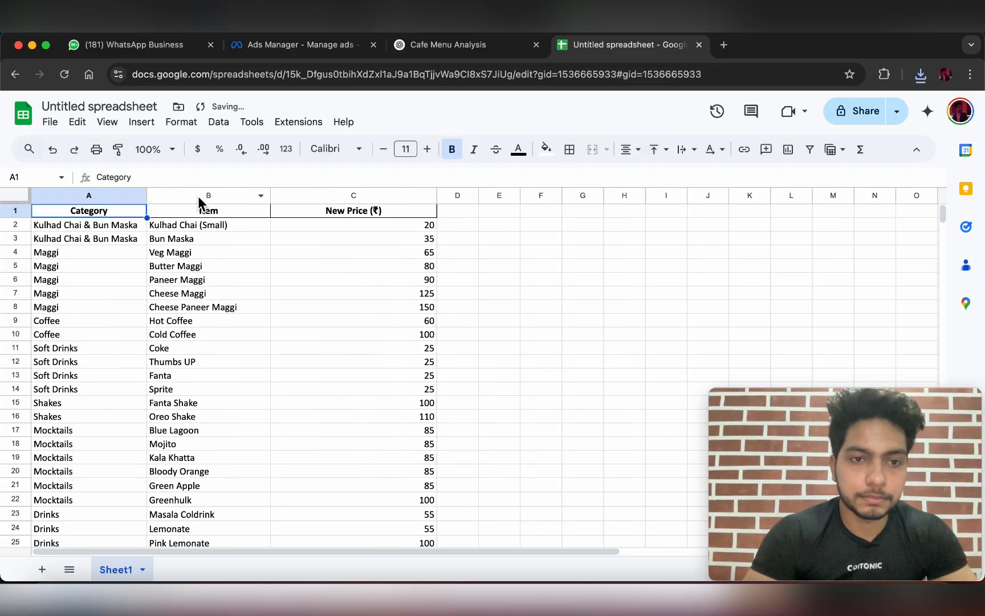
left_click_drag(147, 196, 220, 197)
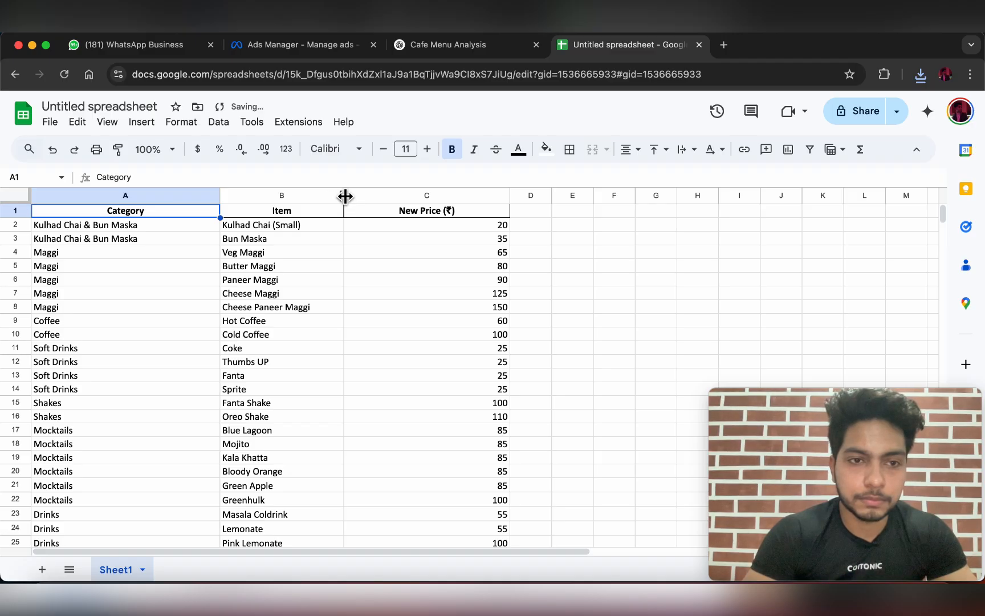
left_click_drag(345, 196, 407, 196)
- Examine the categories, items and new prices throughout the imported menu sheet
left_click(110, 281)
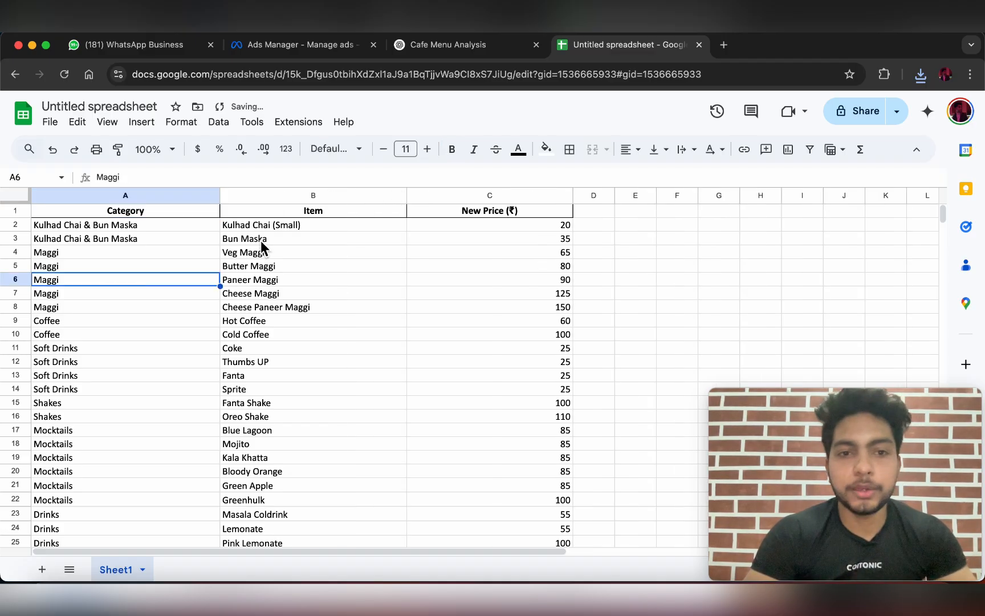
scroll(274, 277, "down", 5)
scroll(275, 277, "up", 5)
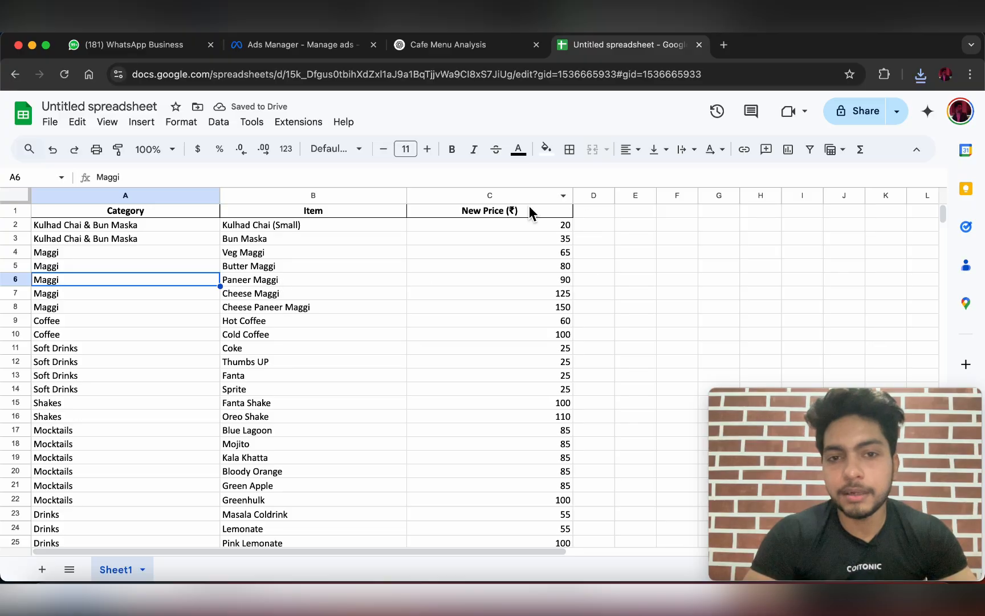
scroll(635, 491, "down", 5)
scroll(636, 491, "up", 5)
scroll(470, 368, "down", 12)
scroll(470, 365, "up", 12)
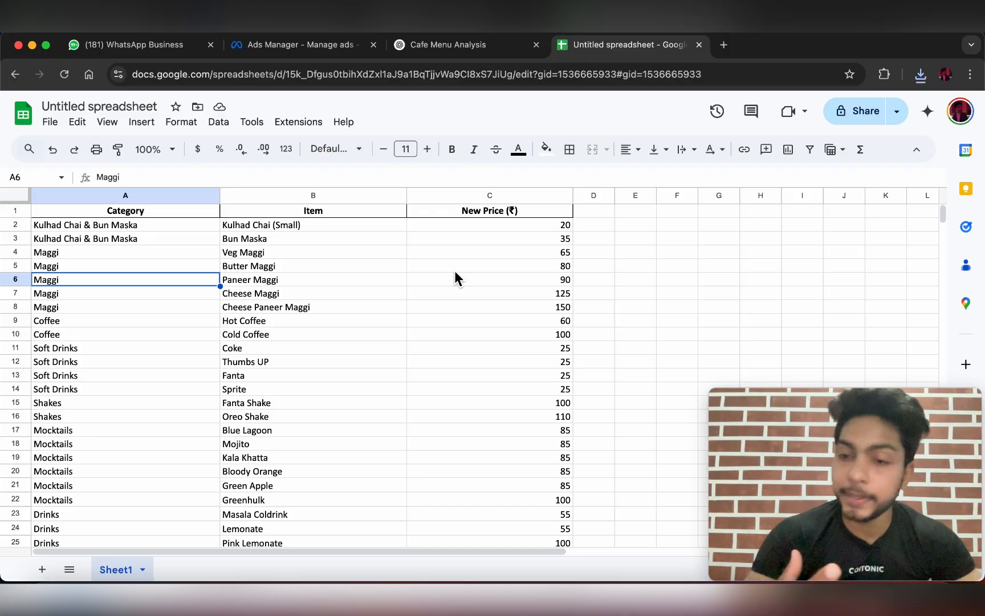
left_click(639, 311)
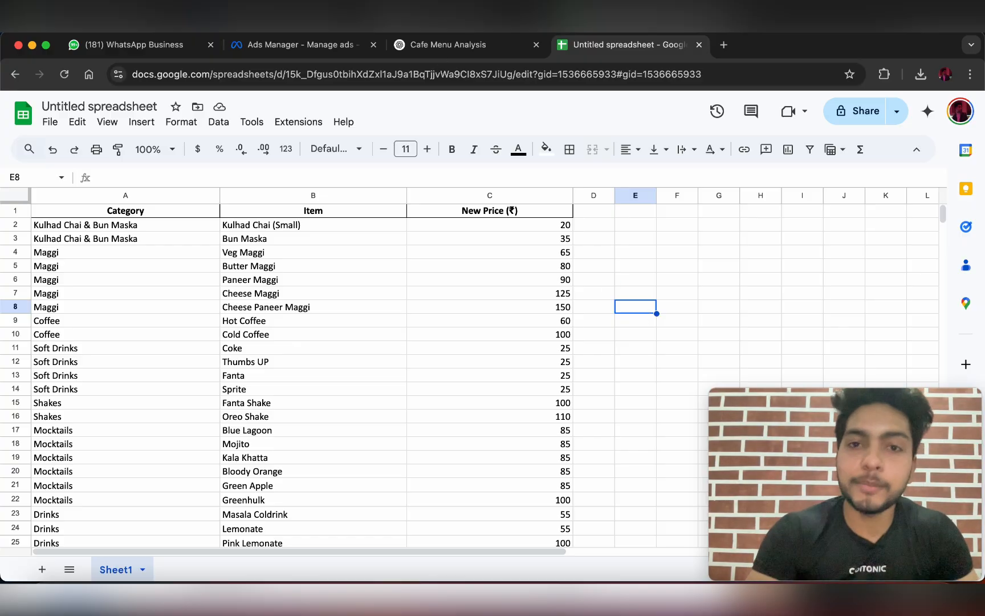
- Return to the ChatGPT Cafe Menu Analysis chat and begin the prompt "analyzie above menu and plan a 5 combos -"
left_click(482, 44)
scroll(588, 429, "up", 8)
scroll(588, 430, "down", 8)
type("analyzie above menu and ")
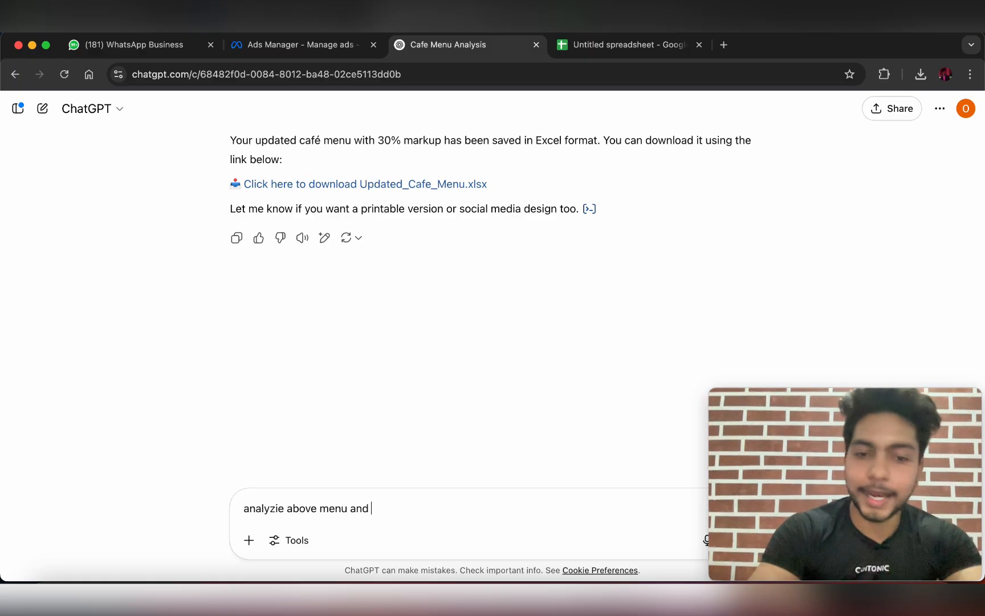
type("plan a ")
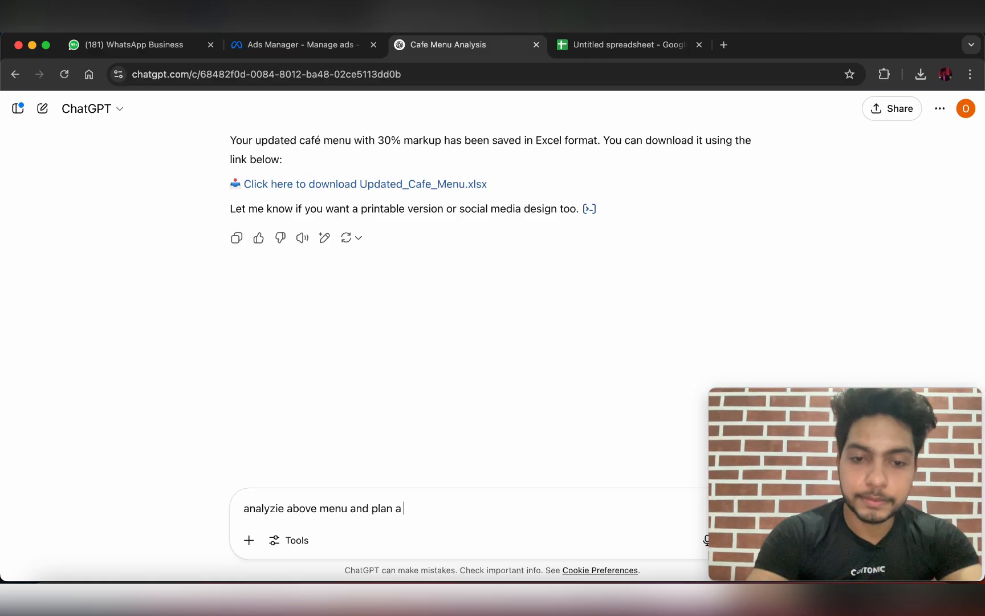
type("5 ")
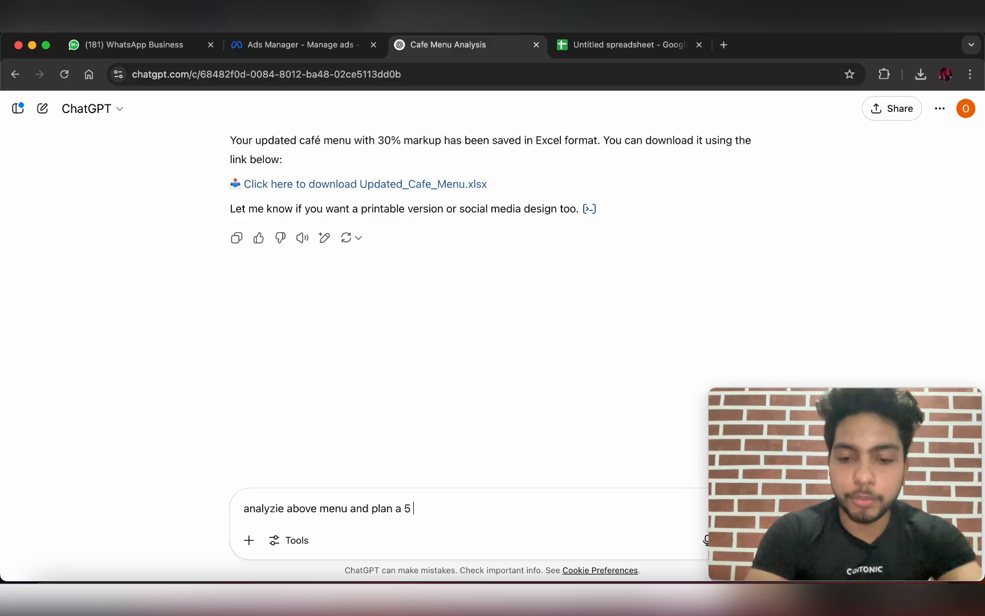
type("combios -")
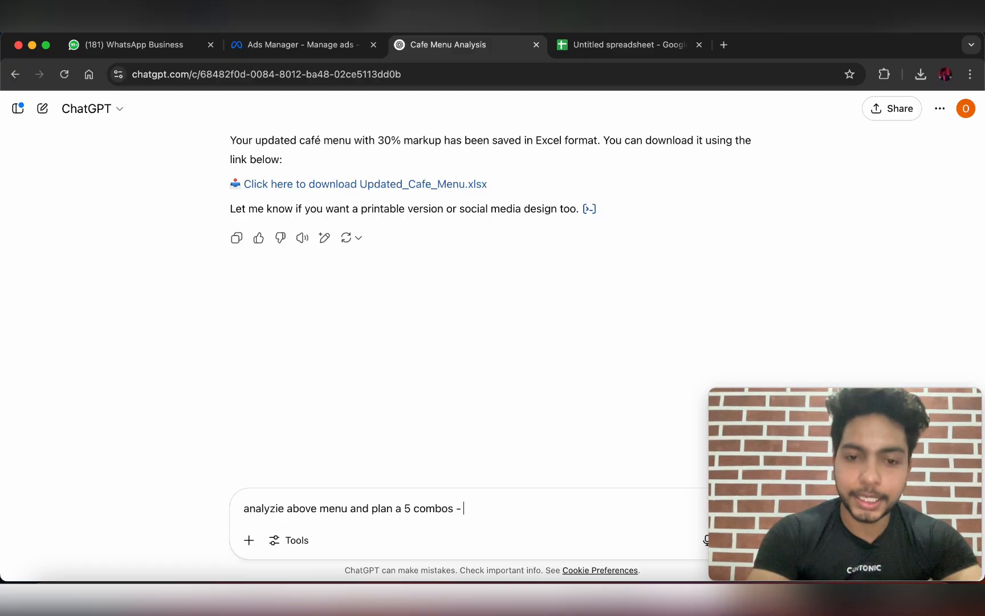
key("shift+Return")
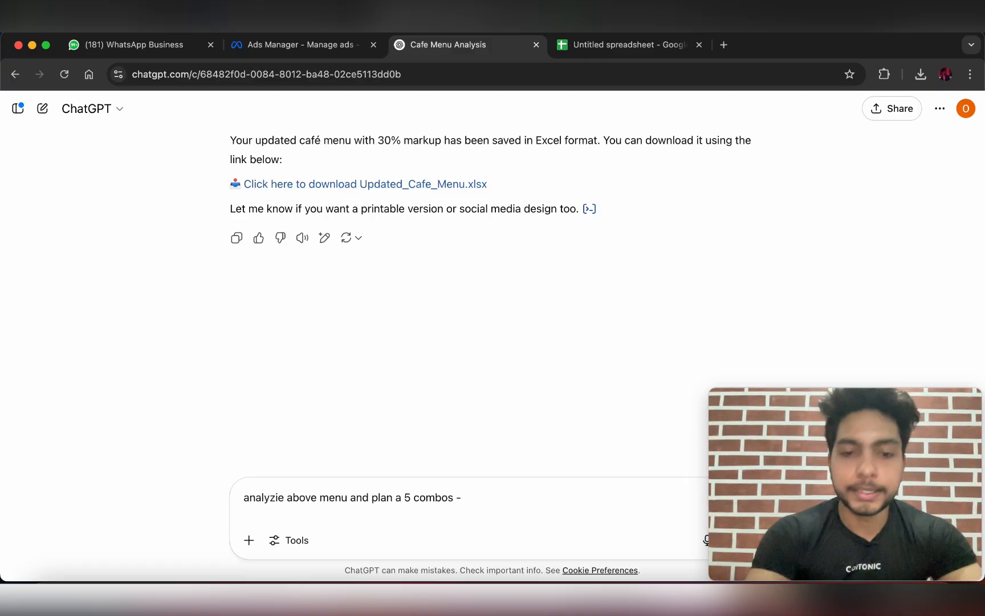
- List "pizaa + COLDRINK", "MAGGI + COLDRINK" and "PASTA + SHAKE" on separate lines of the prompt and send it
type("pizaa + COLDRINK")
key("shift+Return")
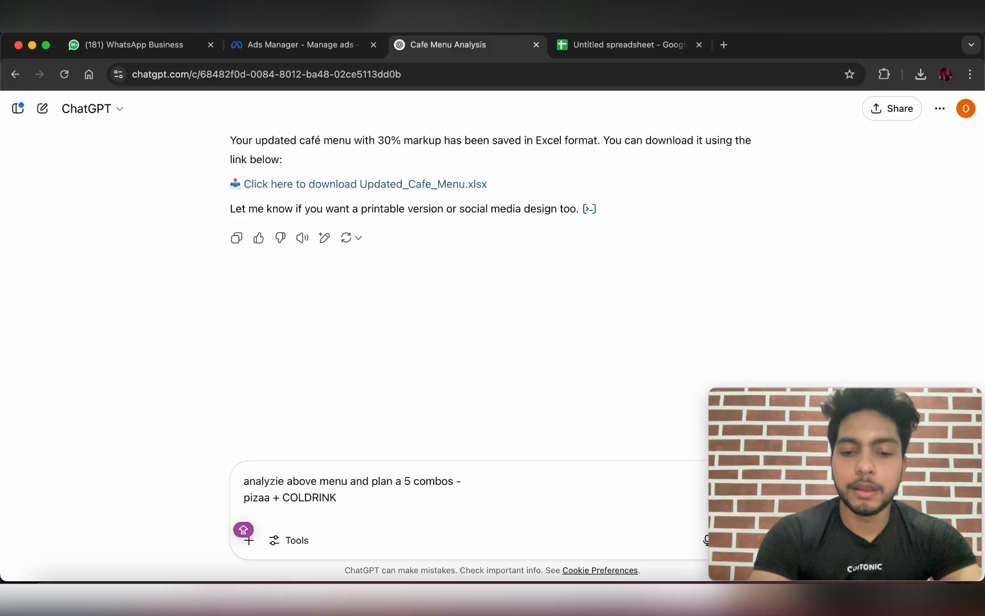
type("MAGGI ")
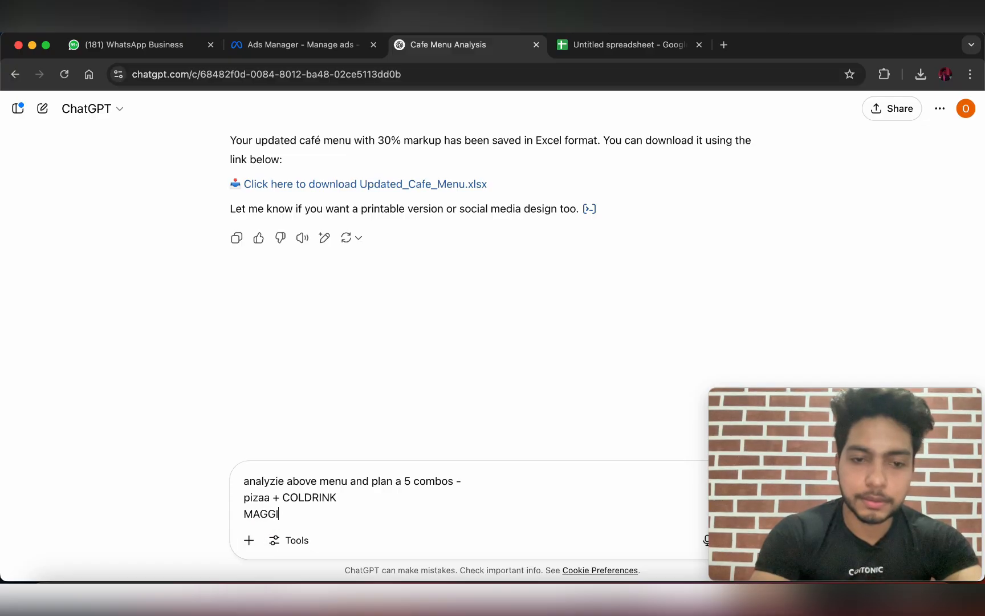
type("+ COLDRINK")
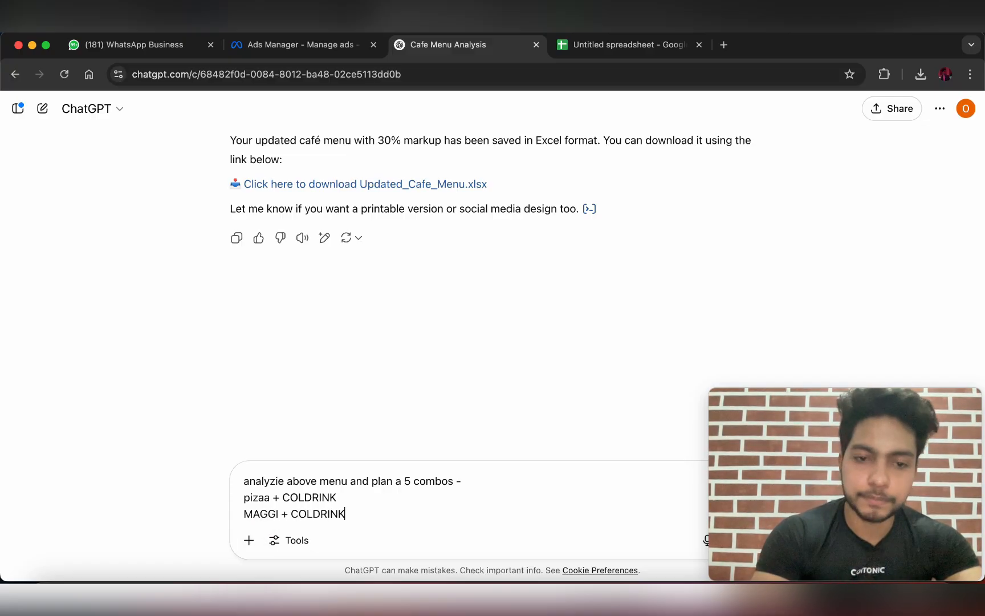
key("shift+Return")
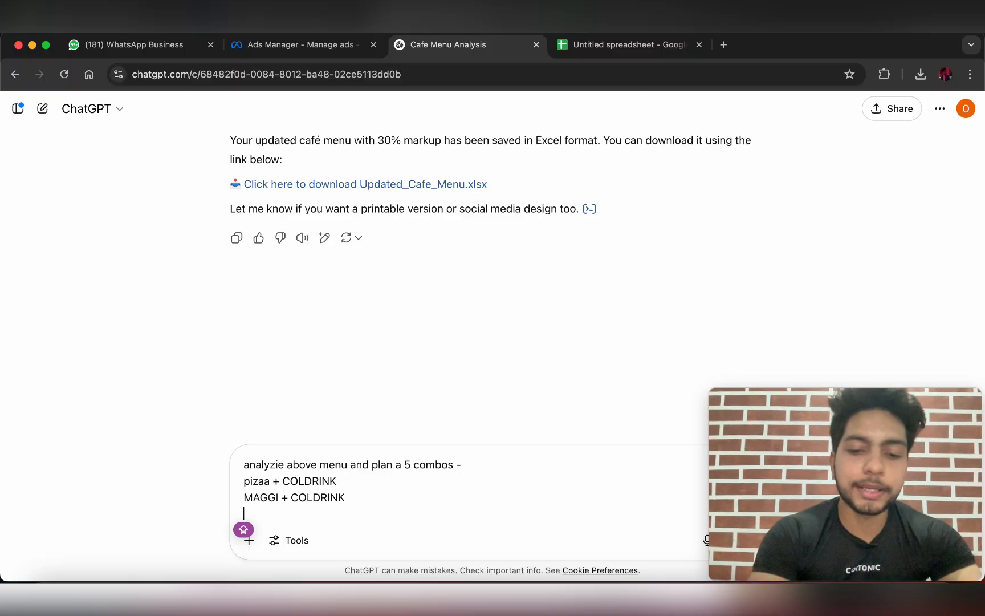
type("PASTA + SHAKE")
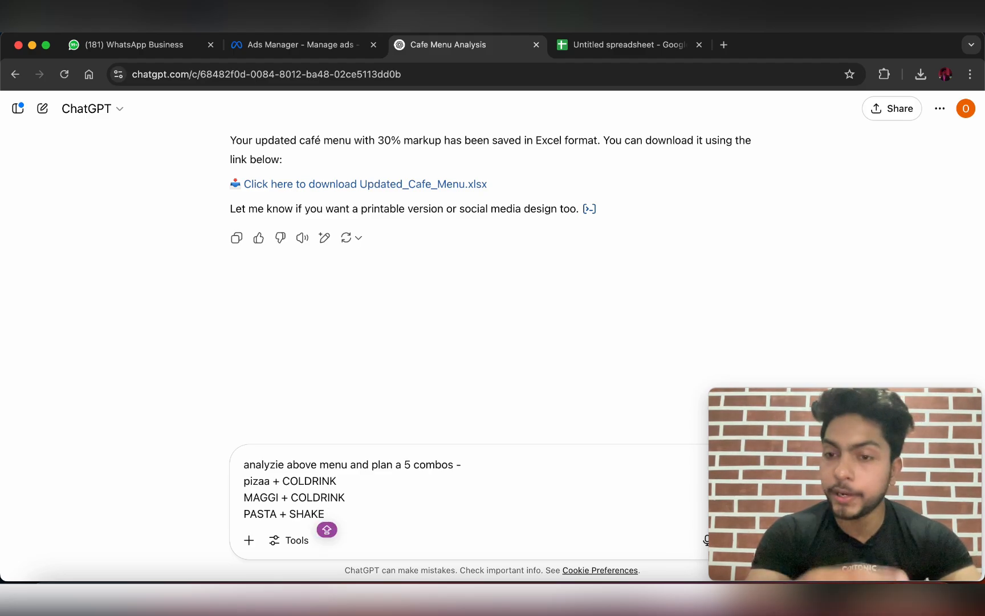
key("shift+Return")
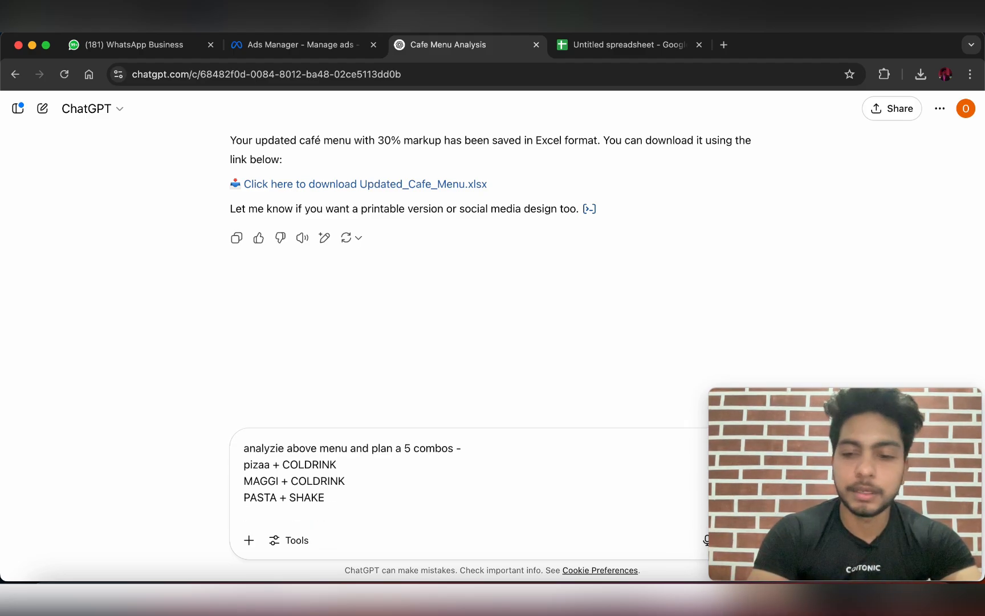
key("Return")
type("\\")
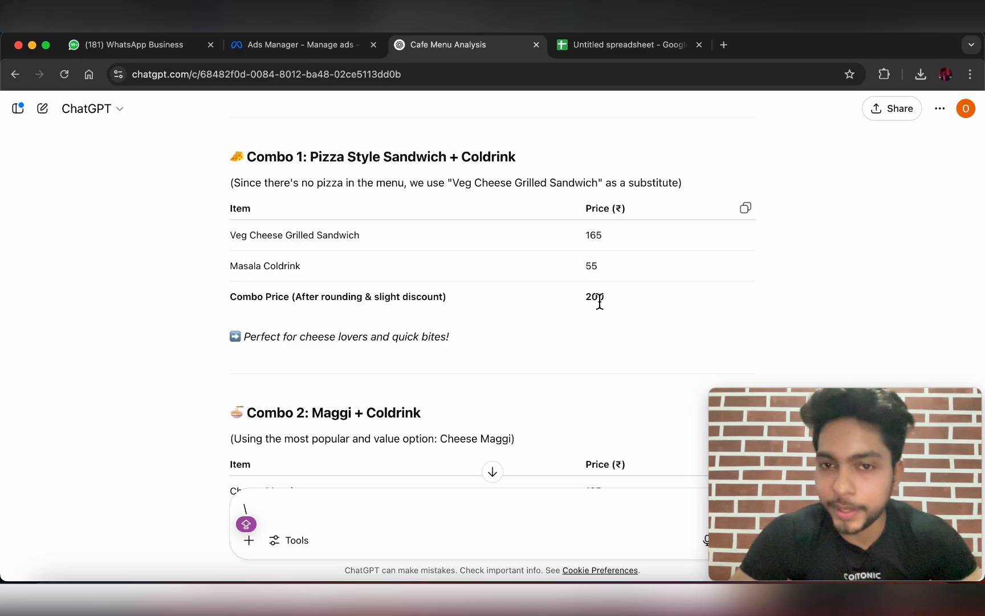
- Review the suggested combos, checking the items and combo price of each one through to the end of the reply
scroll(581, 308, "down", 3)
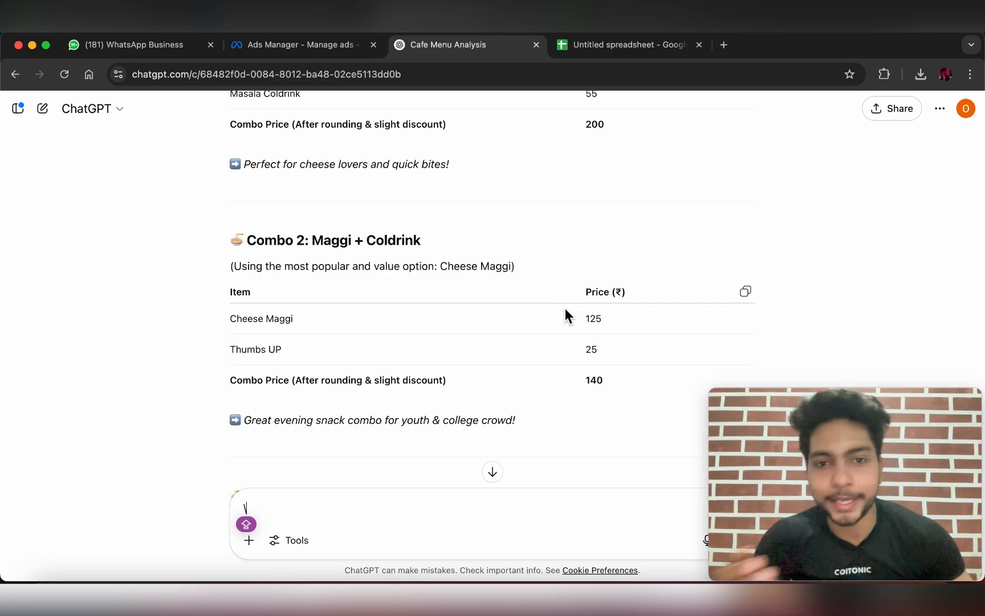
scroll(565, 309, "down", 1)
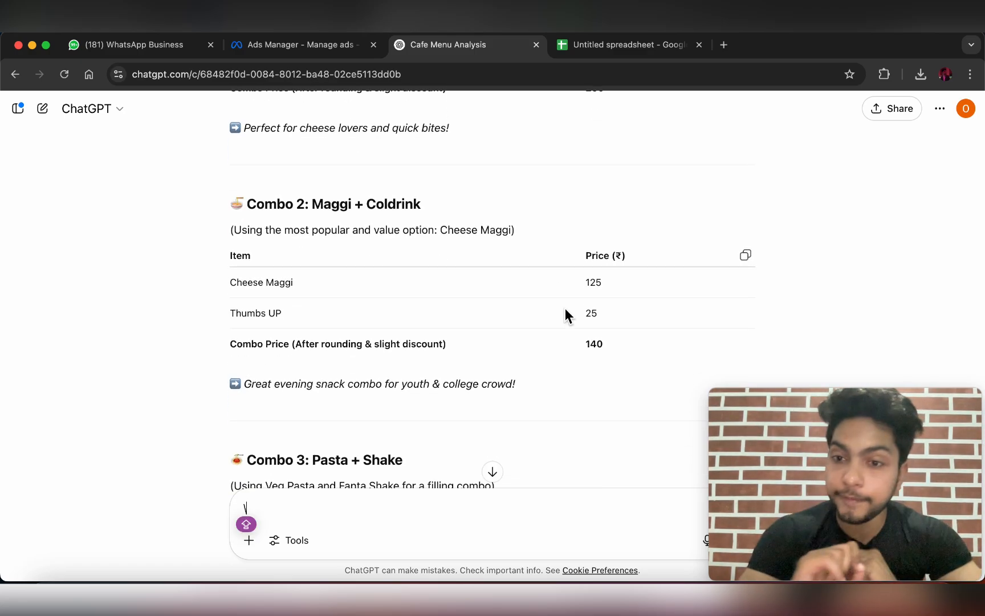
scroll(565, 310, "up", 5)
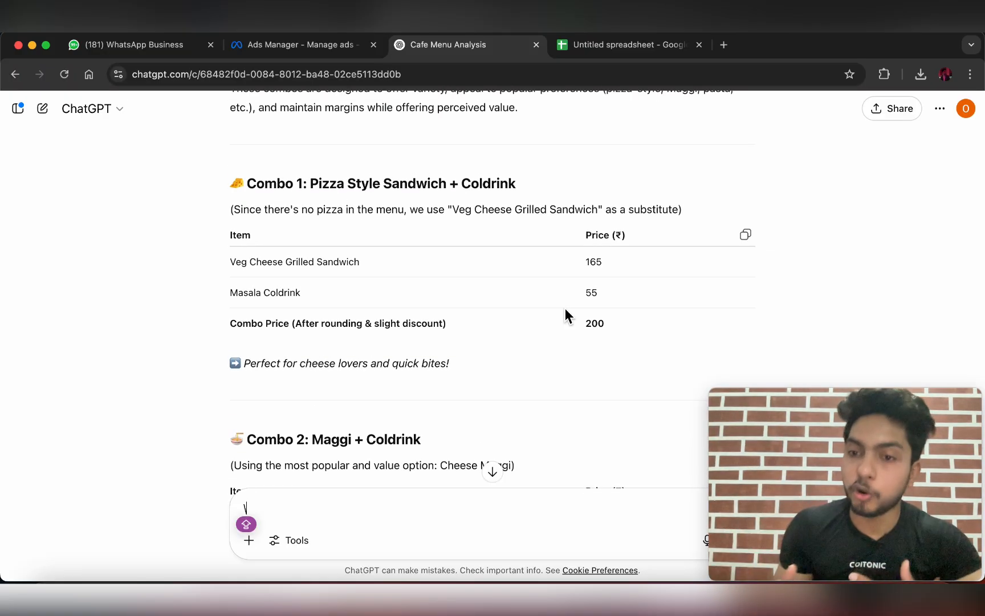
scroll(567, 316, "down", 1)
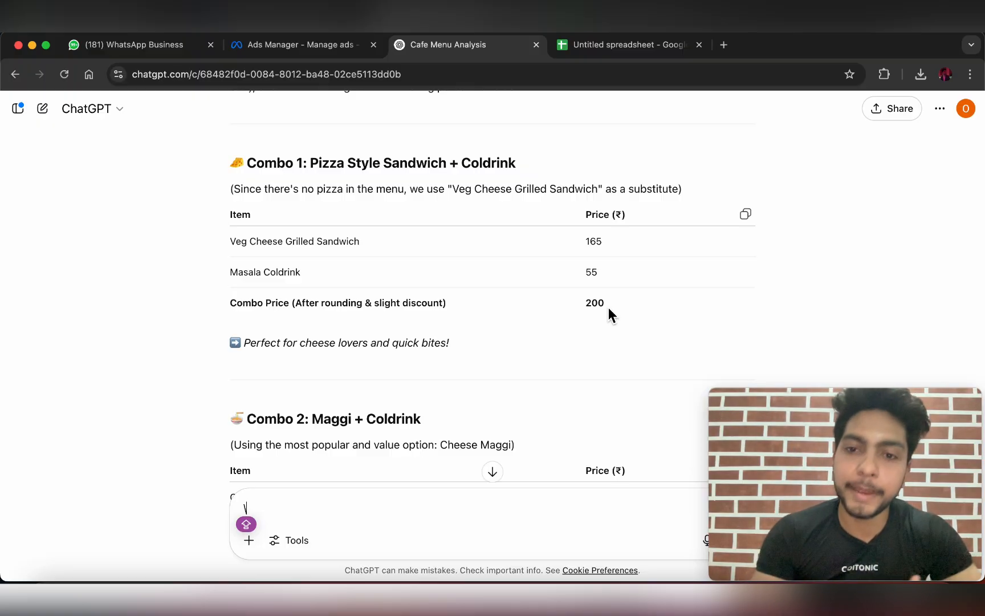
scroll(607, 307, "down", 10)
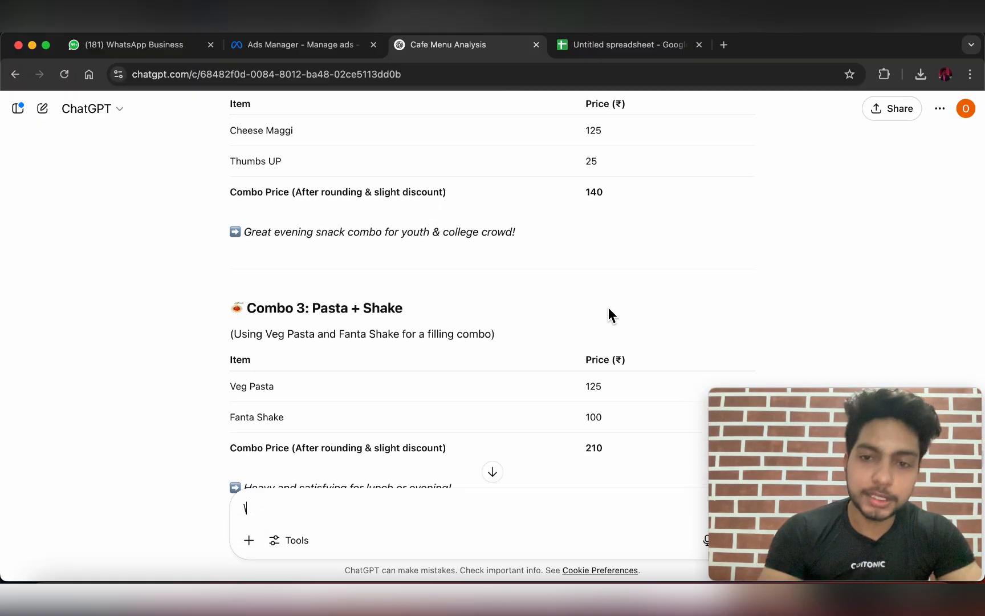
scroll(608, 307, "down", 8)
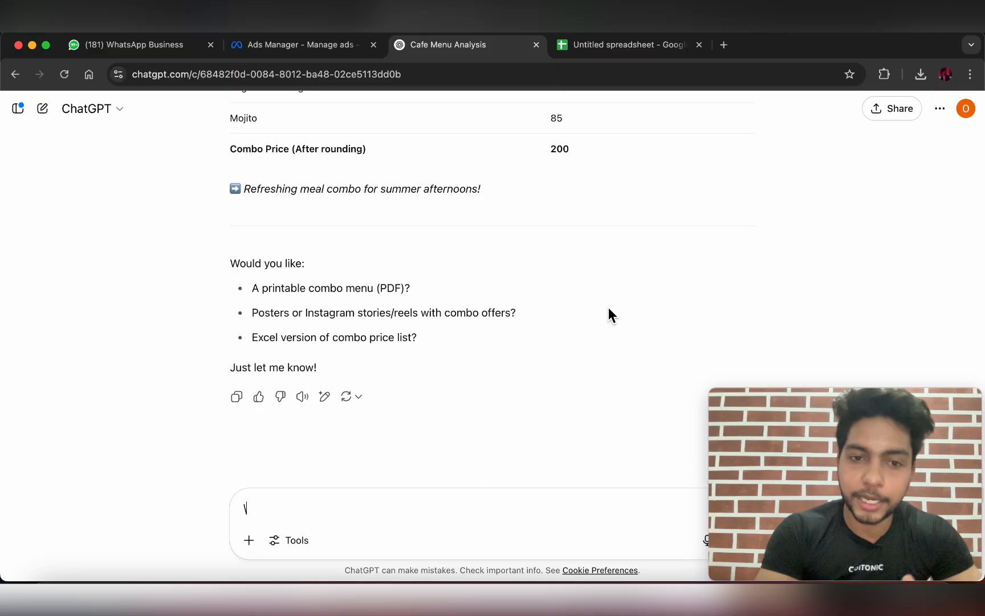
- Clear the stray character from the message box and write "Please create some good offers -" with "for coupes" on its own line
key("Caps_Lock")
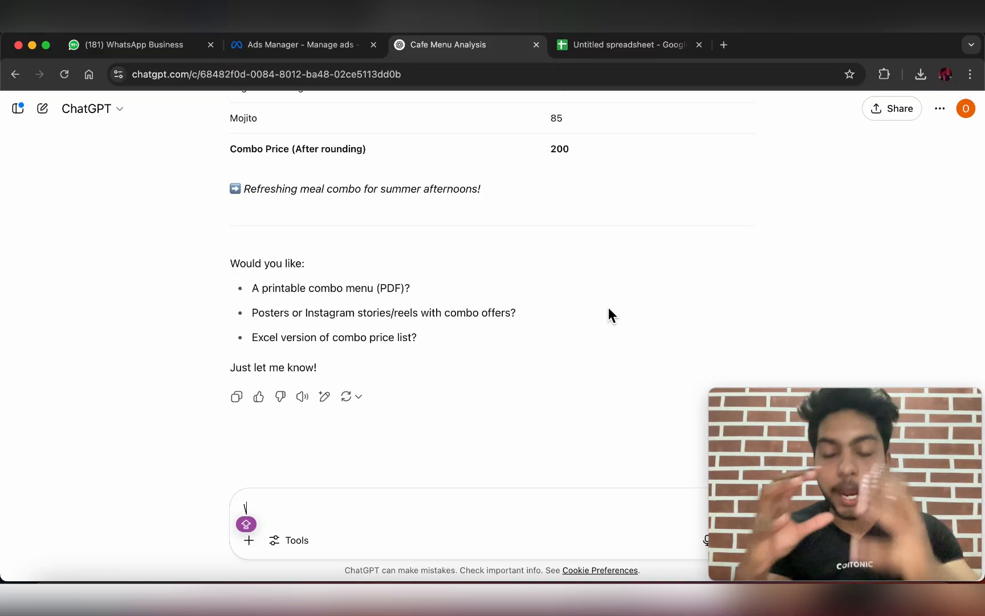
key("BackSpace")
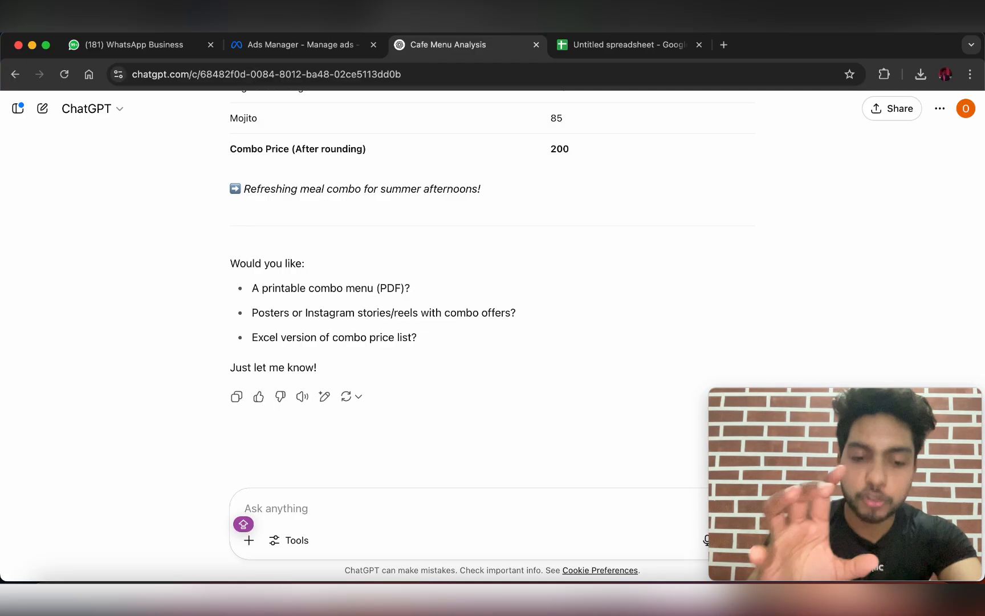
type("Please create some good offers -")
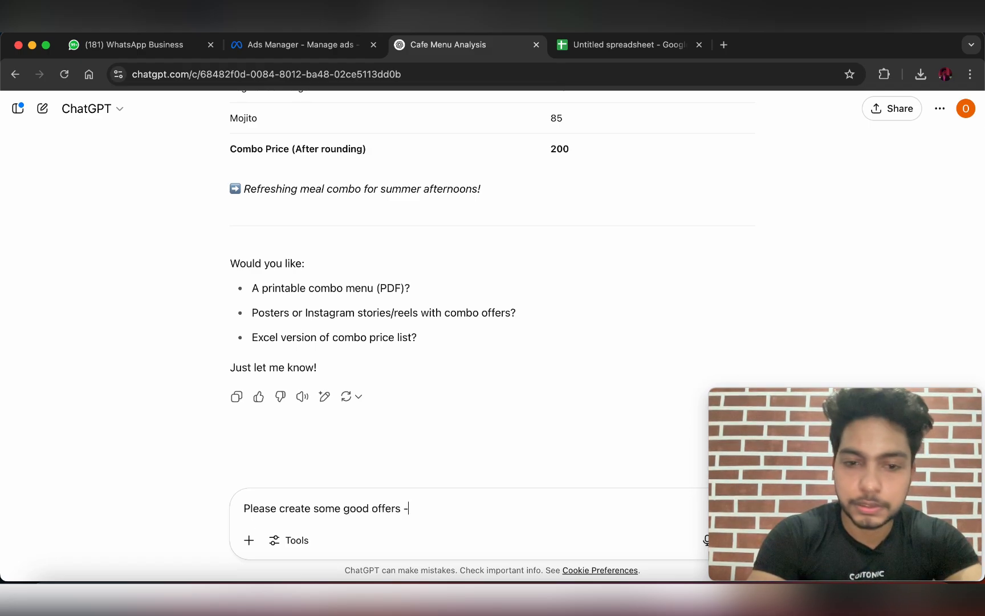
key("shift+Return")
type("for coupes")
key("shift+Return")
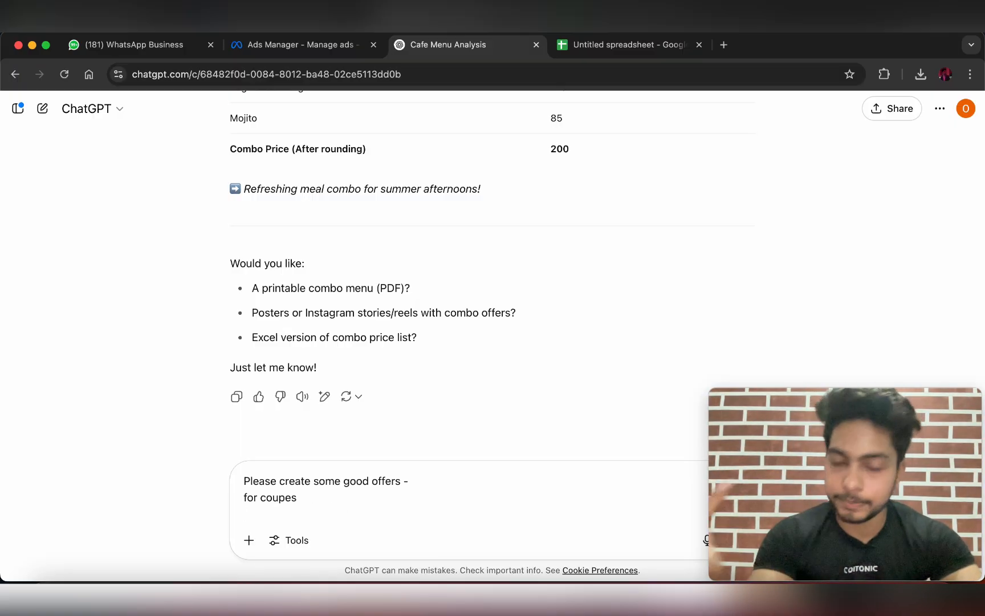
- Add the line "for 5+ group" to the offers prompt, correcting the typing mistakes
type("for 5")
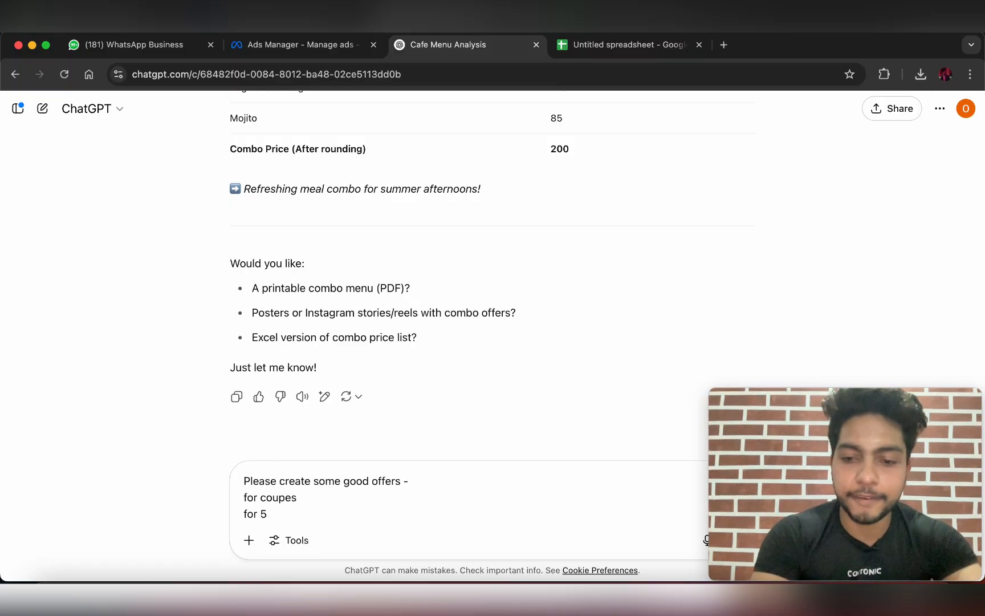
type(" fP")
key("BackSpace")
type("+ ground")
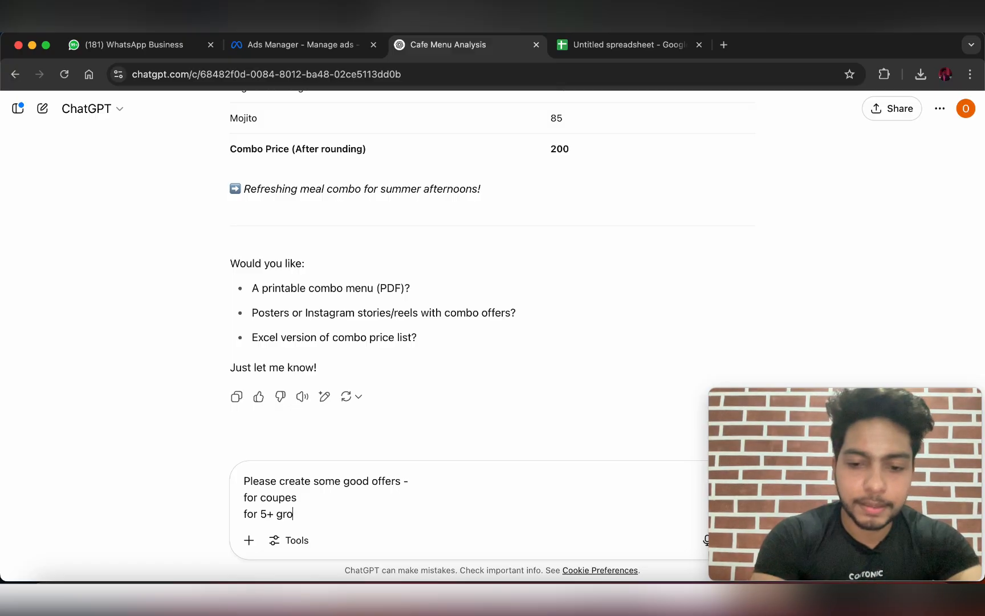
key("BackSpace")
key("BackSpace")
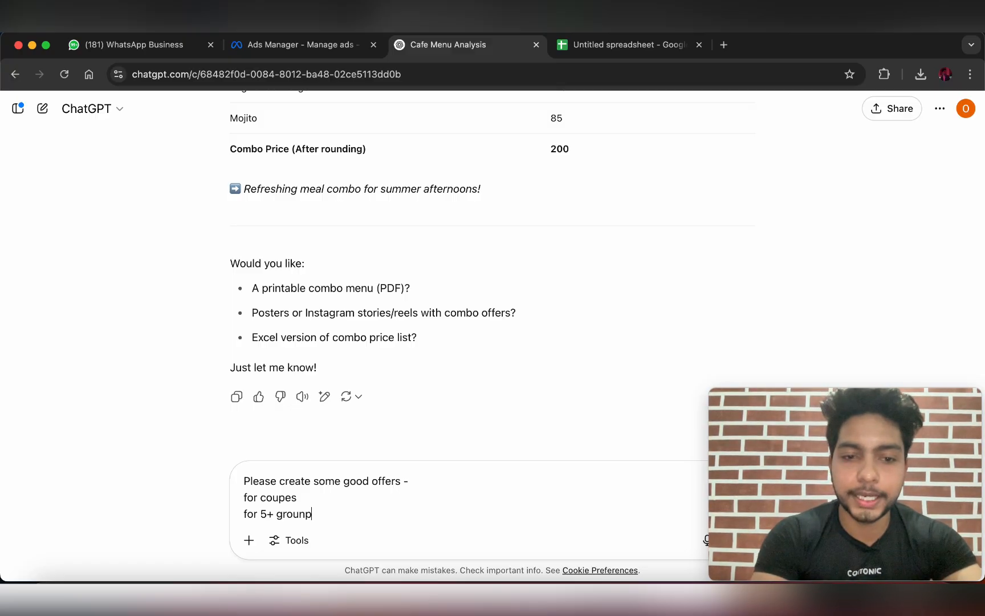
key("BackSpace")
type("p")
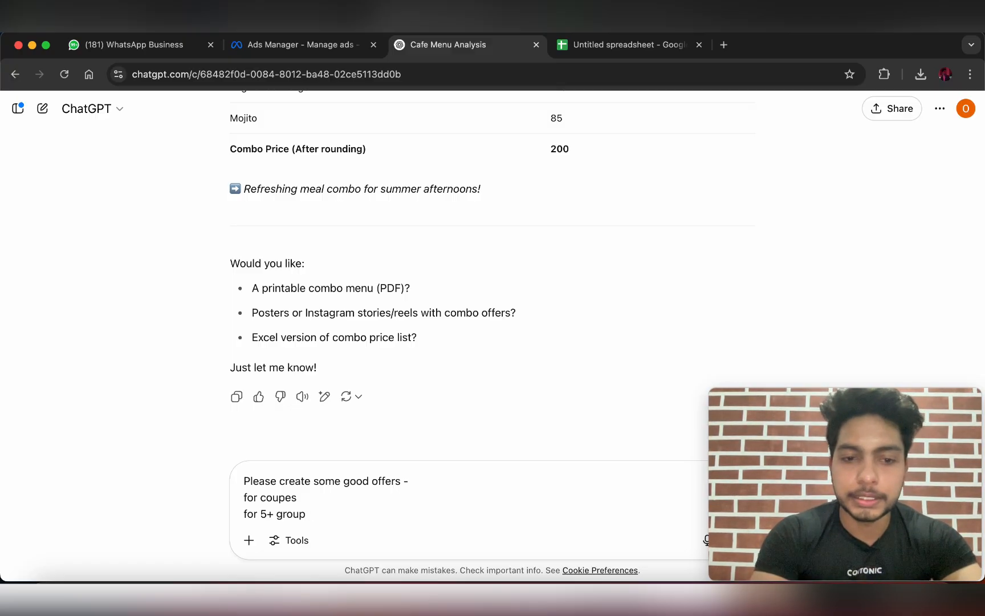
- Add "summer offer" as the last line of the offers prompt and send it
key("shift+Return")
type("summer ca")
key("BackSpace")
type("ffer")
key("Return")
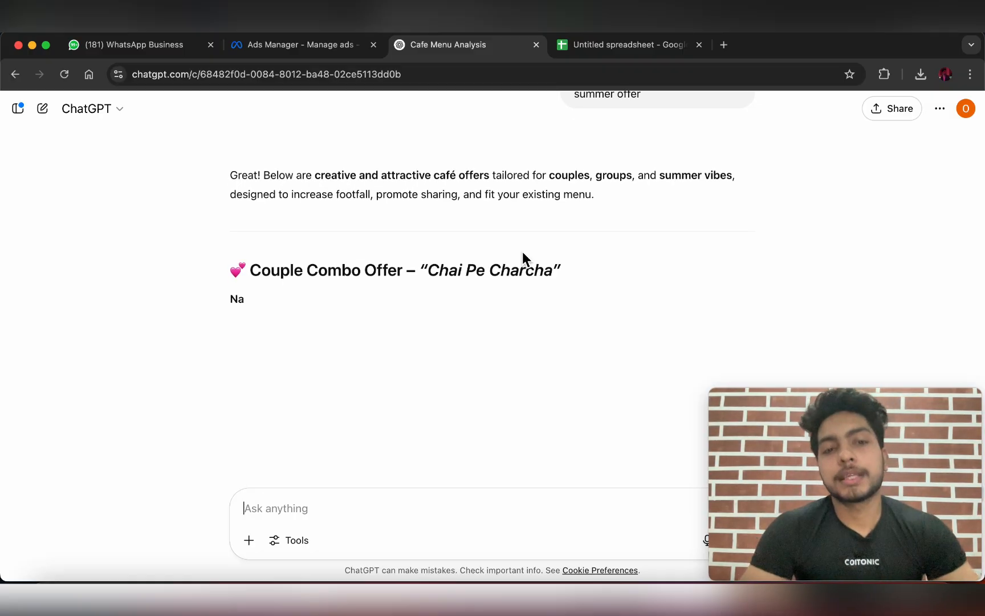
- Examine the generated couple, group, summer, add-on and limited-time offers, including their items and prices
scroll(523, 251, "down", 1)
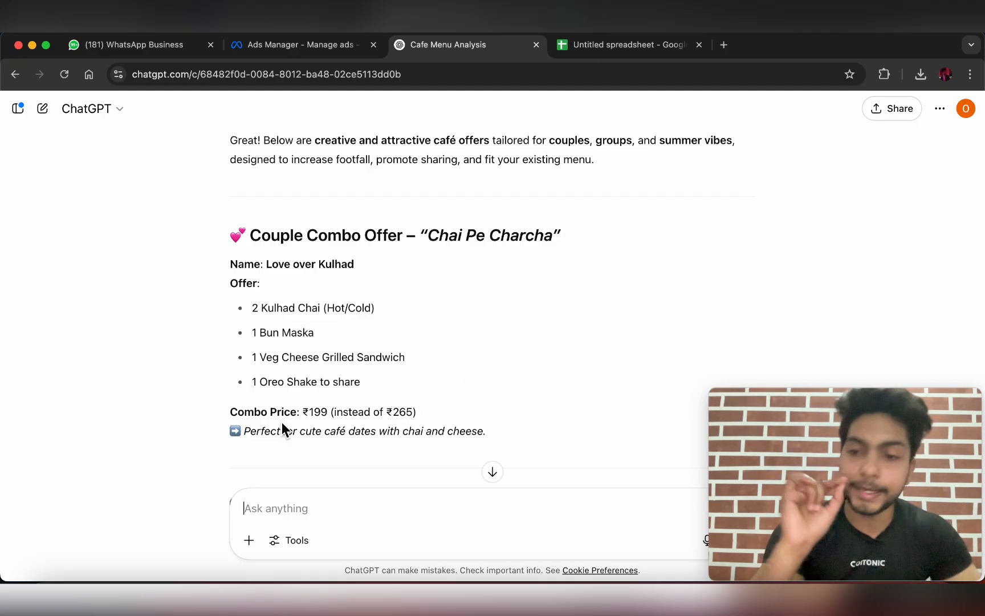
scroll(282, 425, "down", 9)
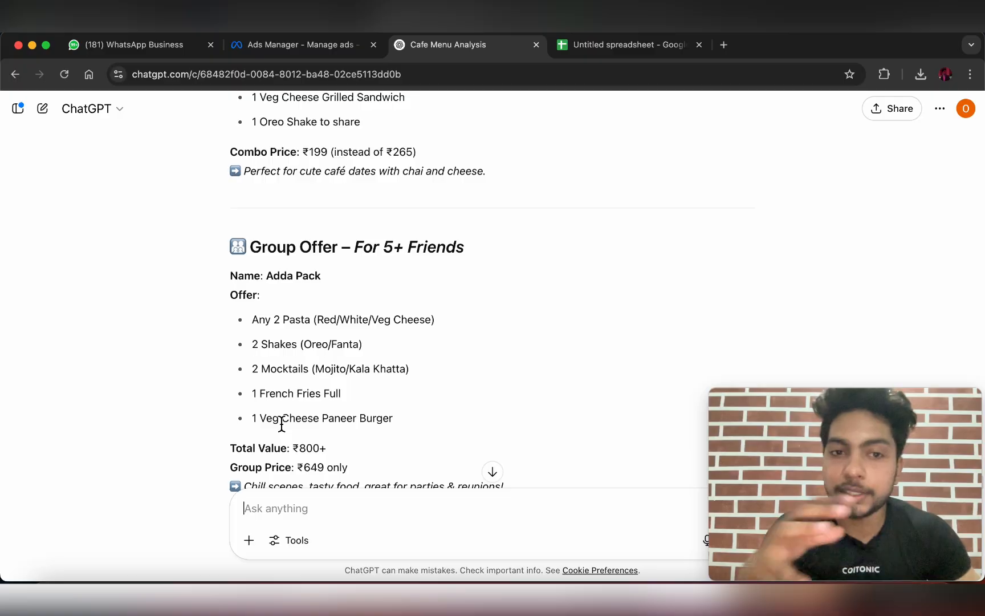
scroll(516, 285, "down", 1)
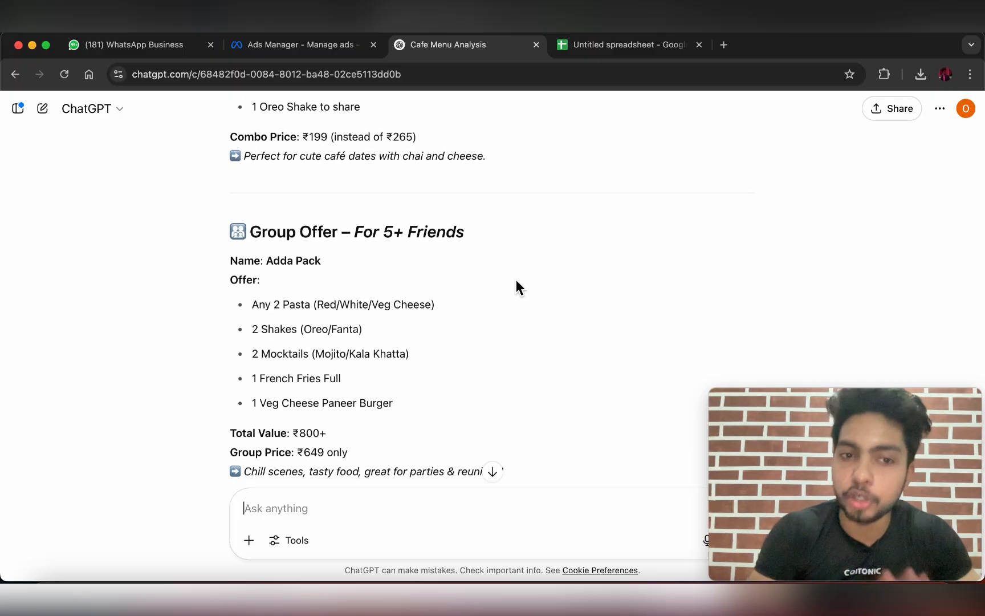
scroll(516, 281, "down", 3)
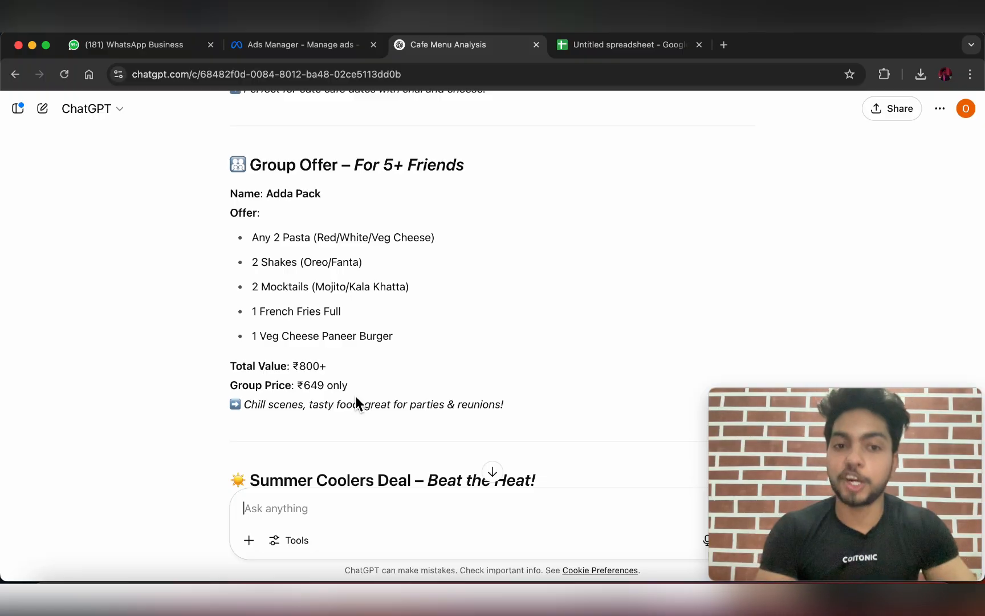
scroll(356, 403, "down", 15)
scroll(510, 222, "up", 1)
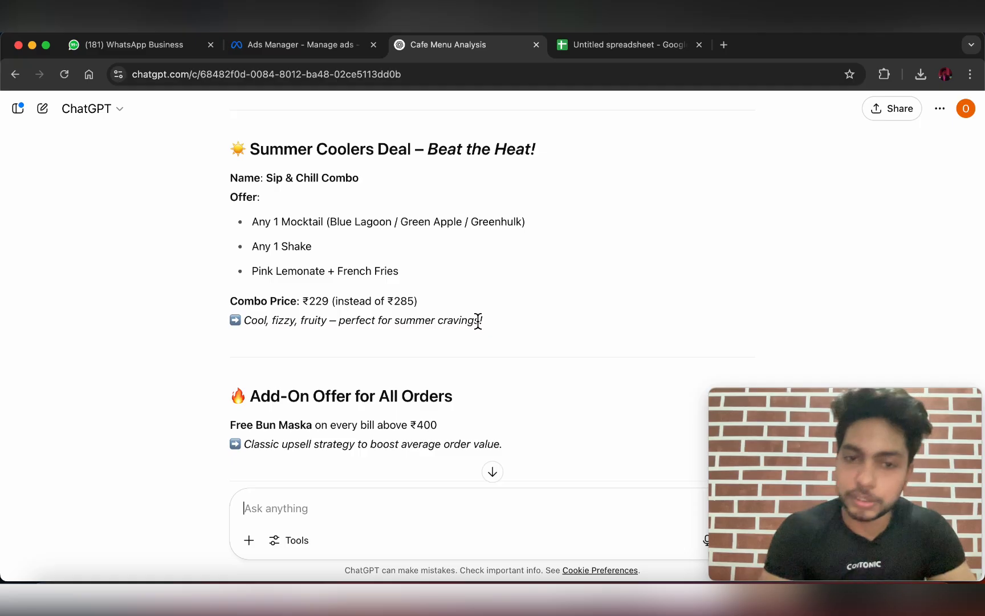
scroll(477, 320, "down", 7)
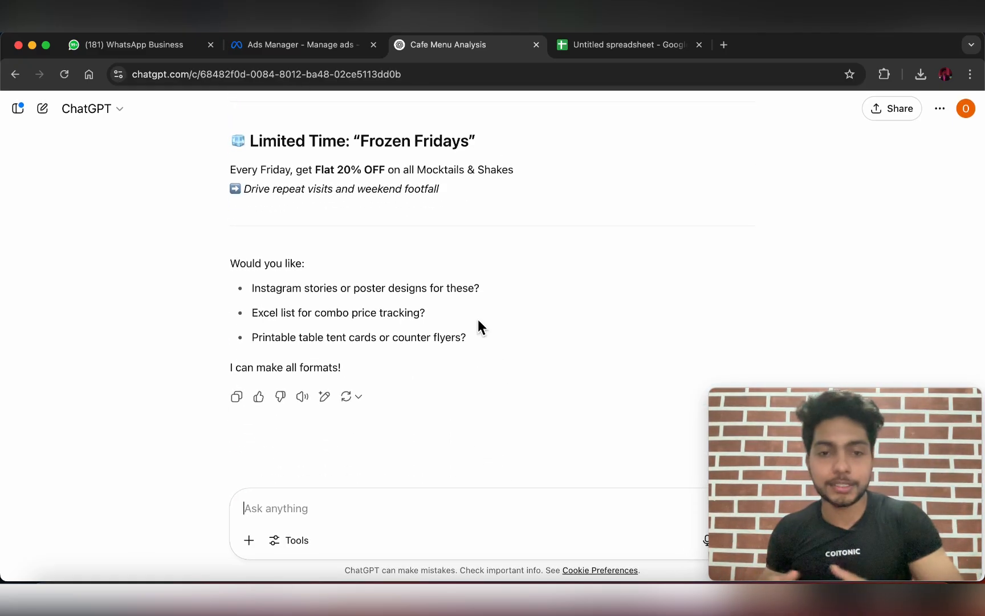
scroll(478, 320, "up", 3)
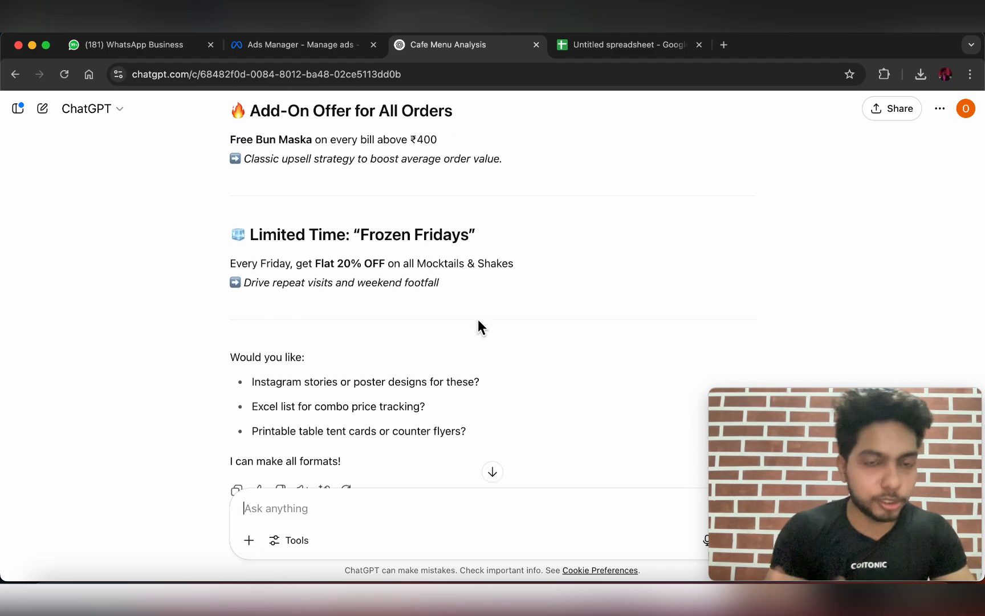
scroll(478, 326, "down", 3)
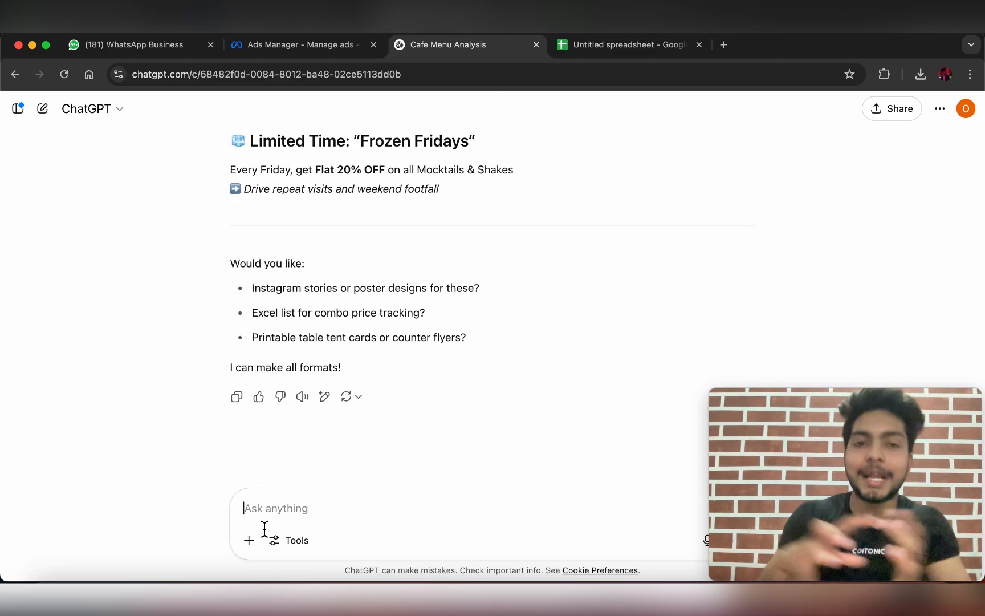